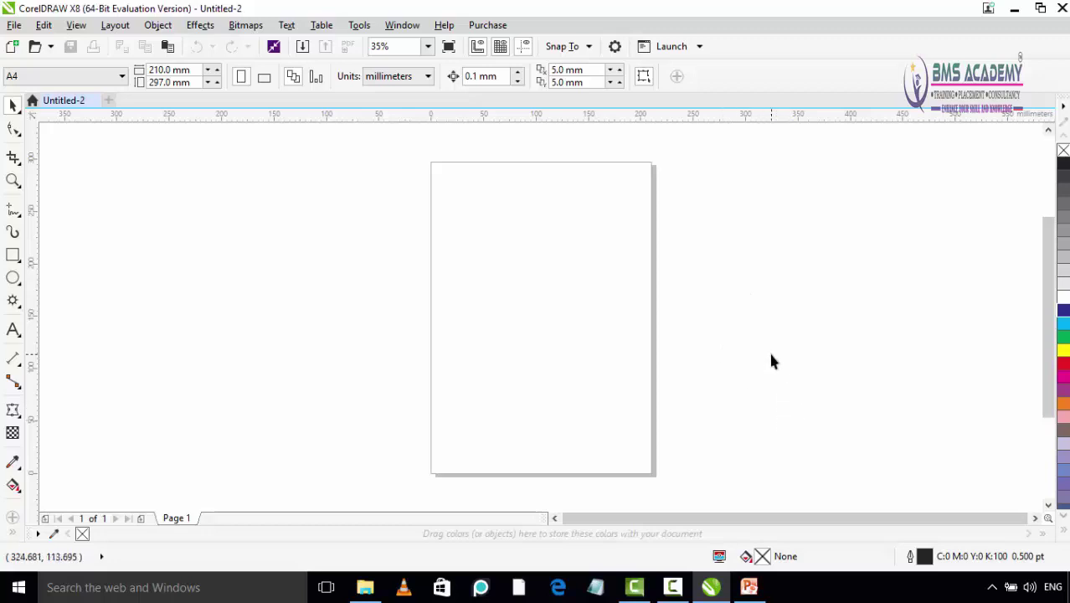
Open the Object menu in the menu bar to reach the Object Manager
click(157, 25)
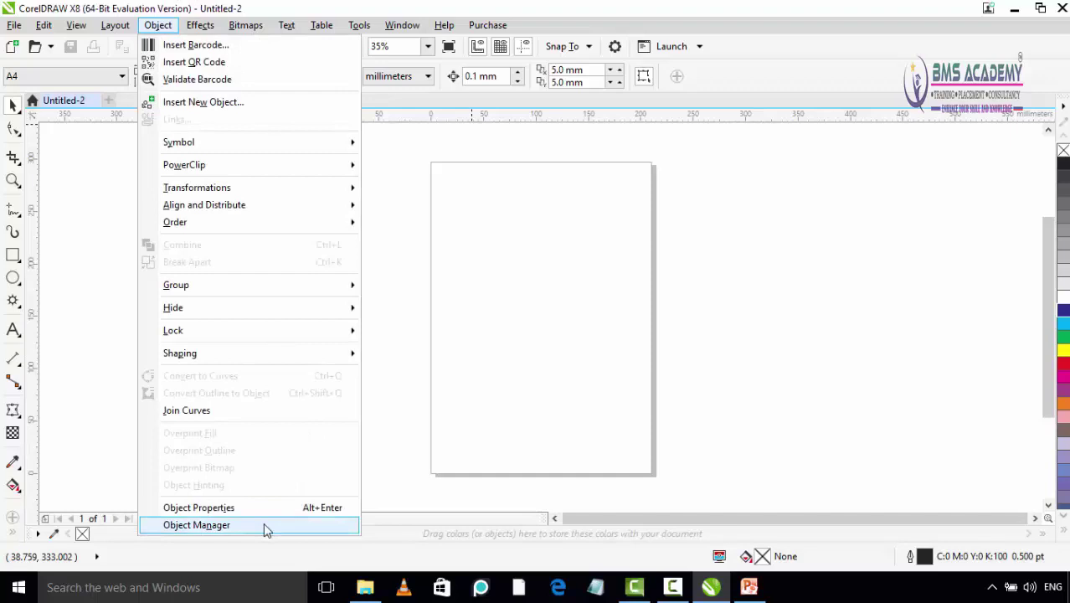
Open the Object Manager, then collapse and re-expand the Page 1 and Master Page layer lists
click(265, 525)
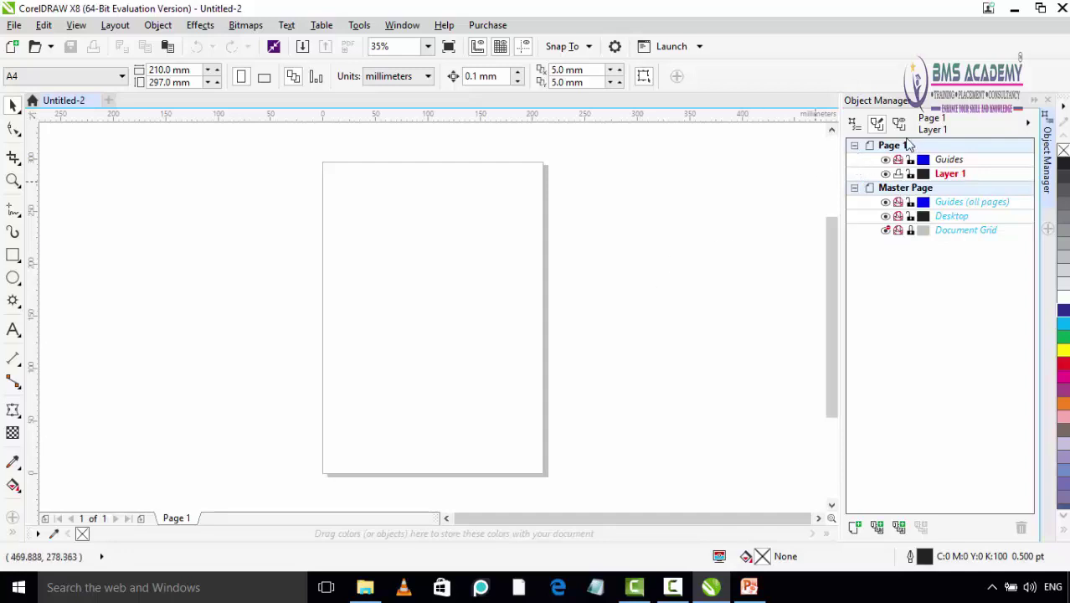
click(855, 147)
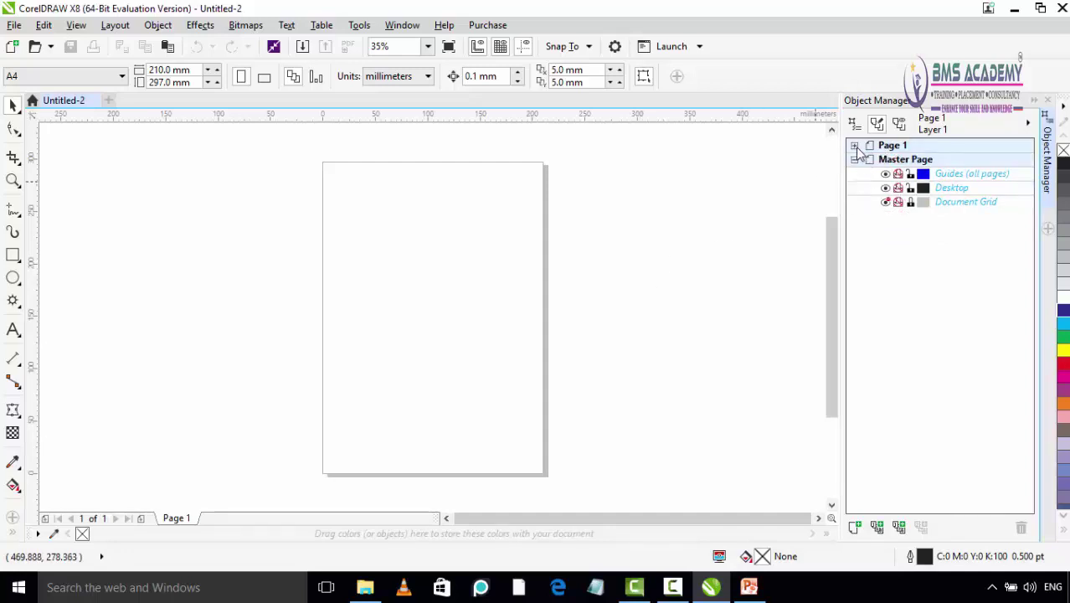
click(855, 147)
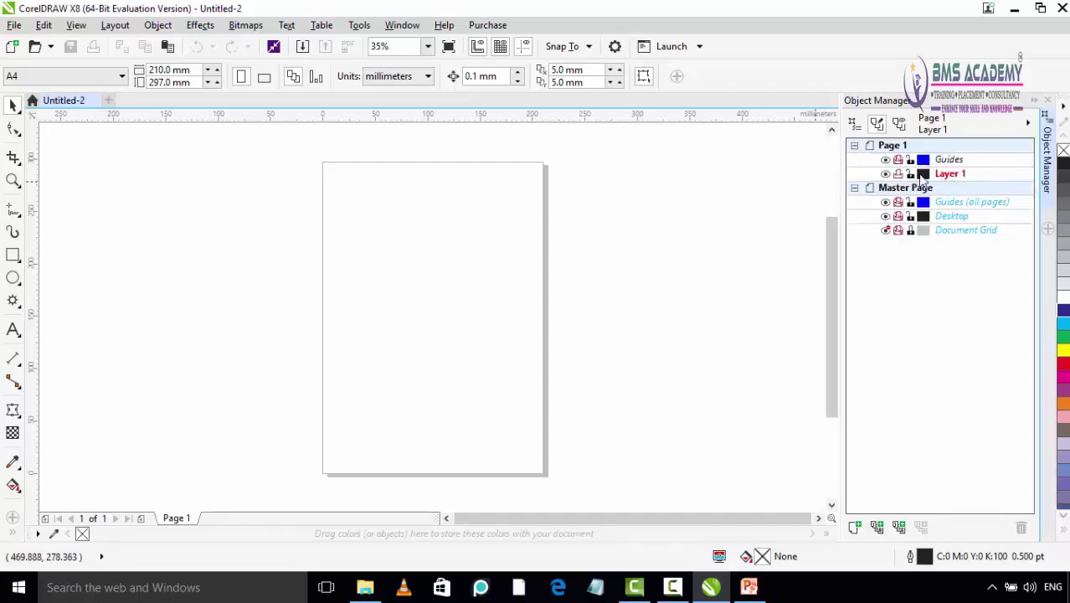
click(855, 188)
click(855, 188)
Select Page 1 Guides, Layer 1, master Guides, Desktop and Document Grid, ending on Layer 1
click(949, 160)
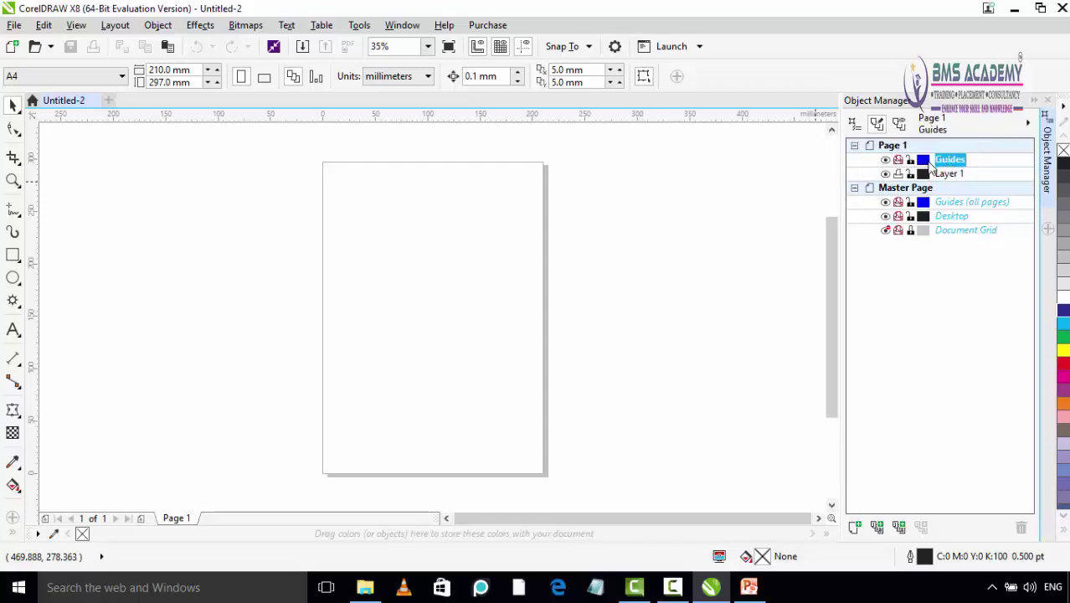
click(944, 174)
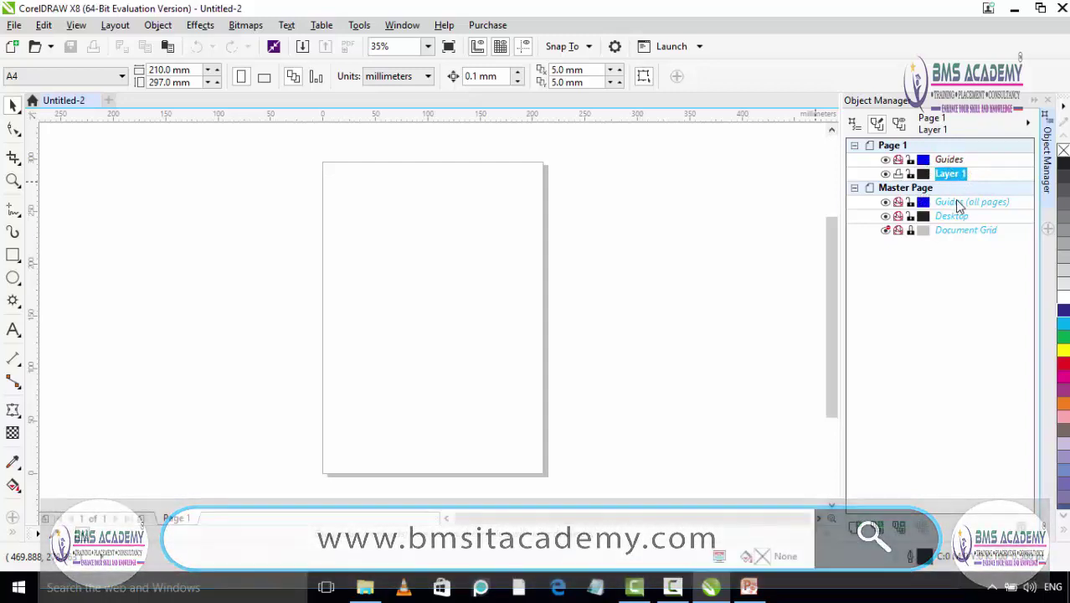
click(957, 202)
click(958, 216)
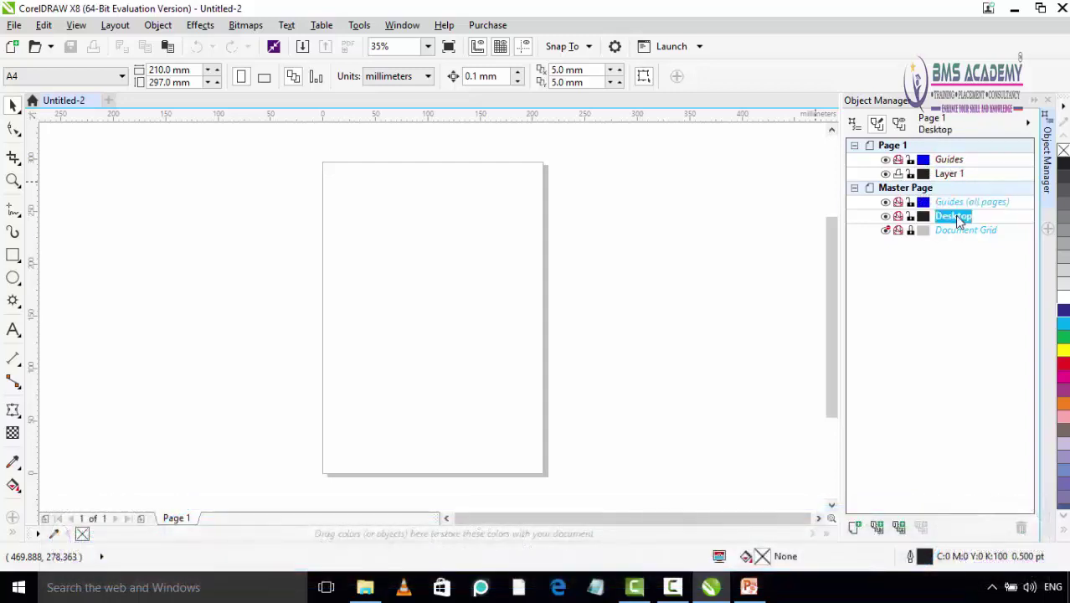
click(958, 232)
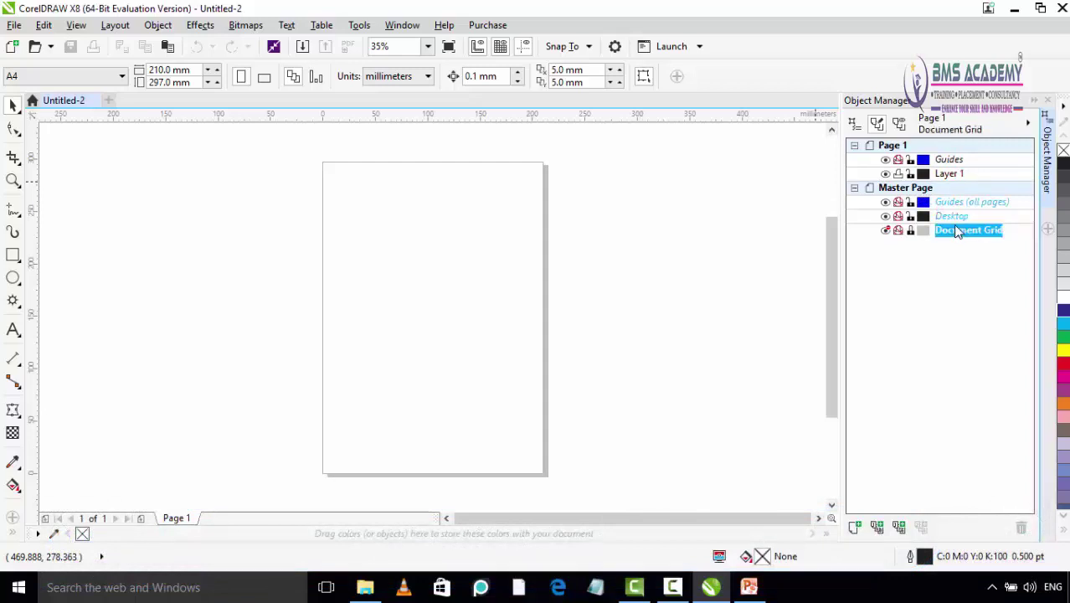
click(944, 173)
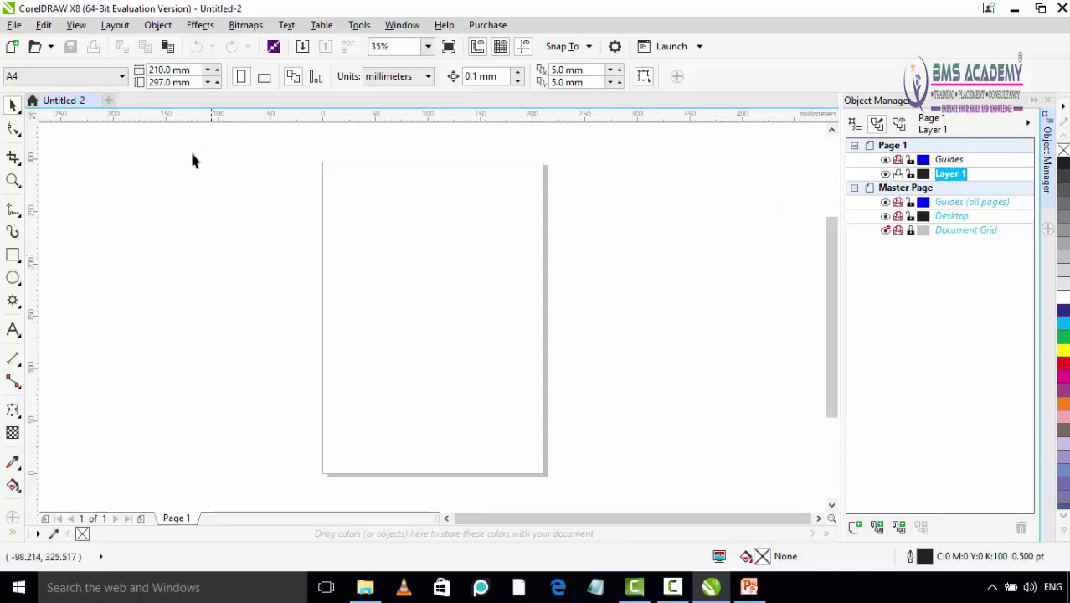
Draw a rectangle near the top of the page and fill it yellow
click(13, 255)
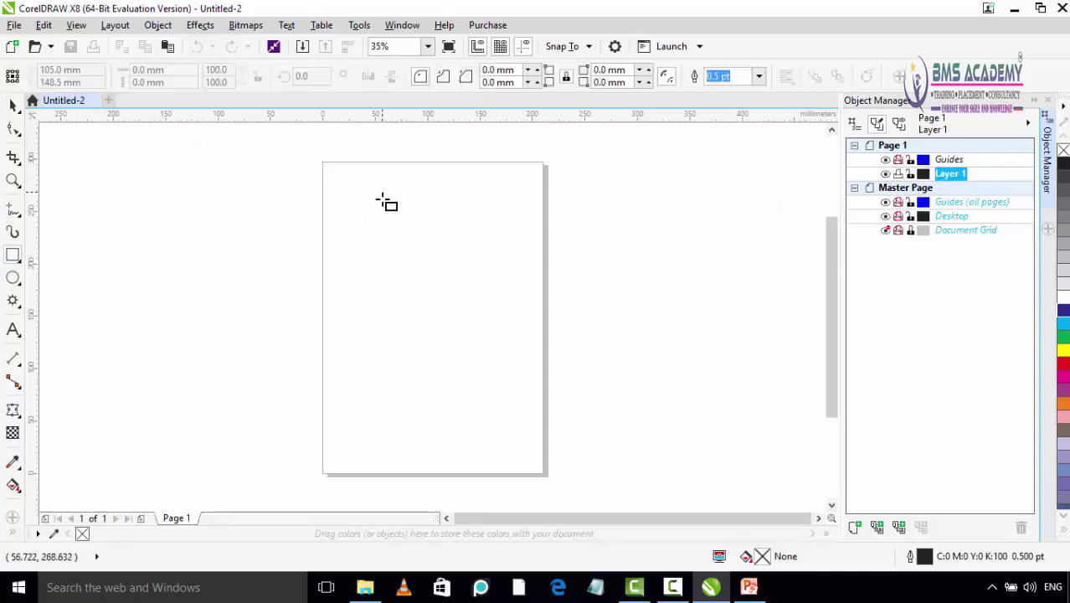
drag(382, 194, 495, 273)
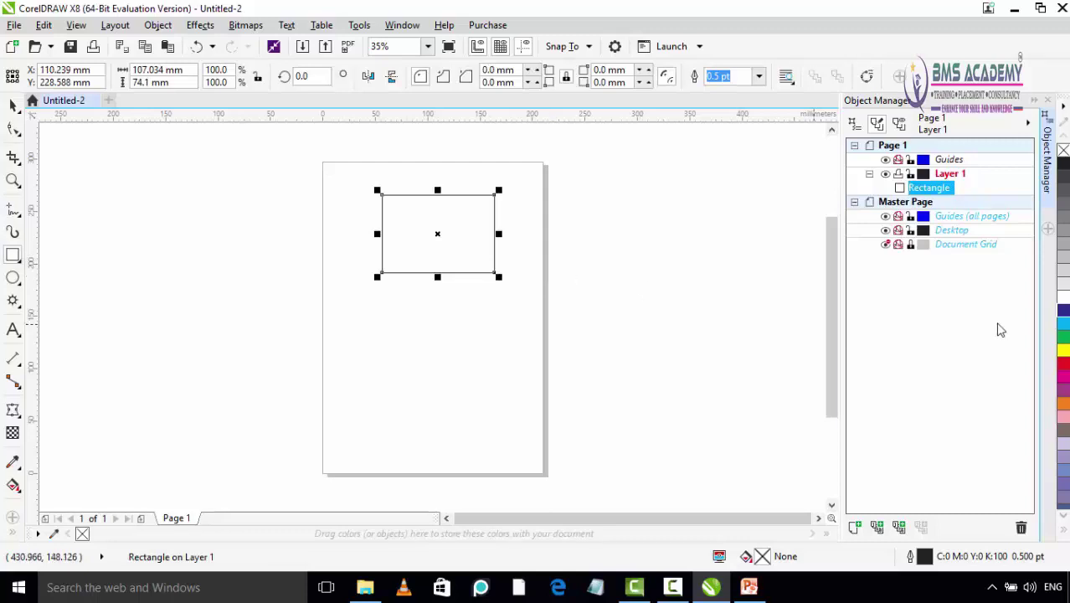
click(1063, 311)
click(1064, 350)
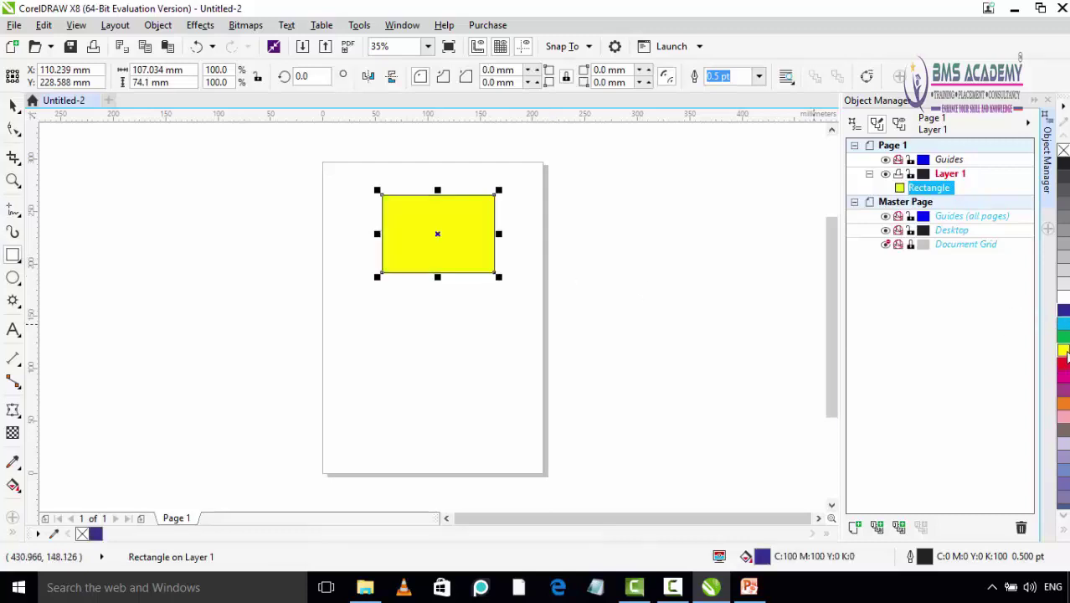
Draw a circle below the yellow rectangle and fill it red
click(12, 279)
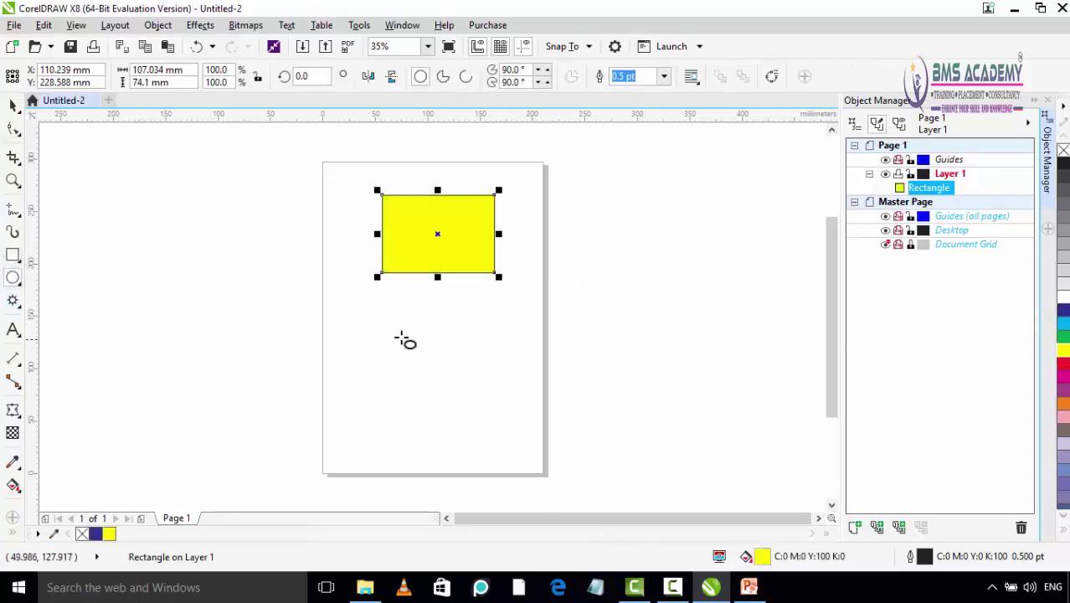
drag(391, 303, 503, 410)
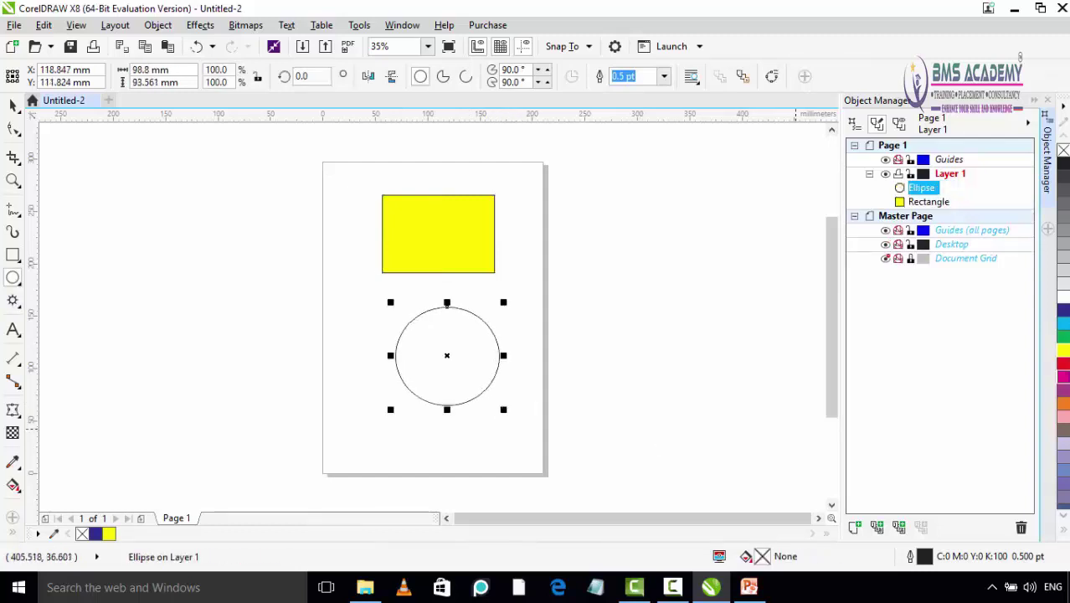
click(1064, 368)
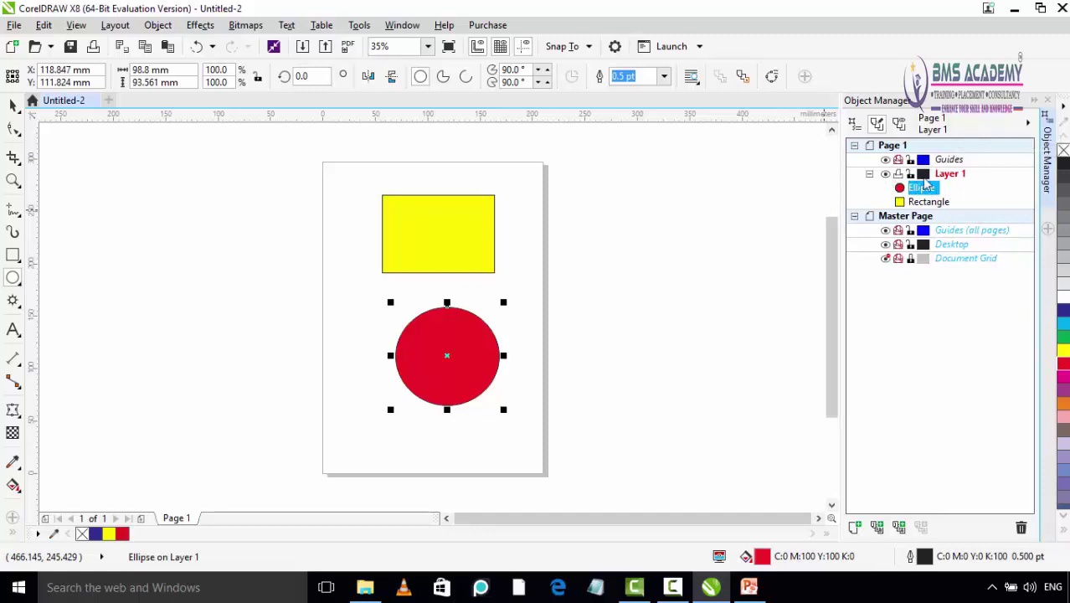
Create Layer 2 on Page 1 from the Object Manager options and make it the active layer
click(1030, 124)
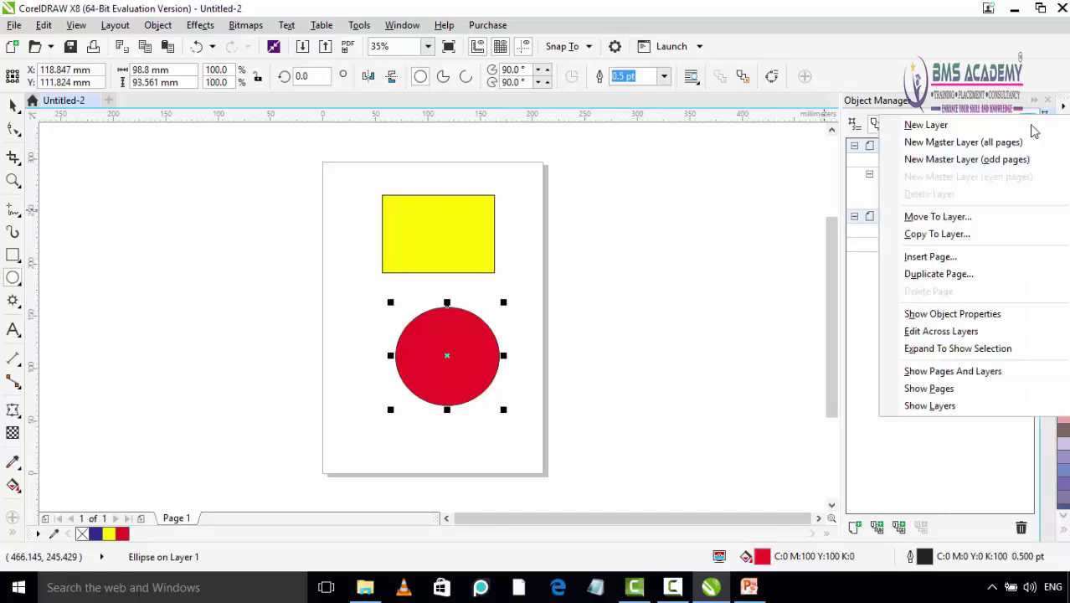
click(951, 128)
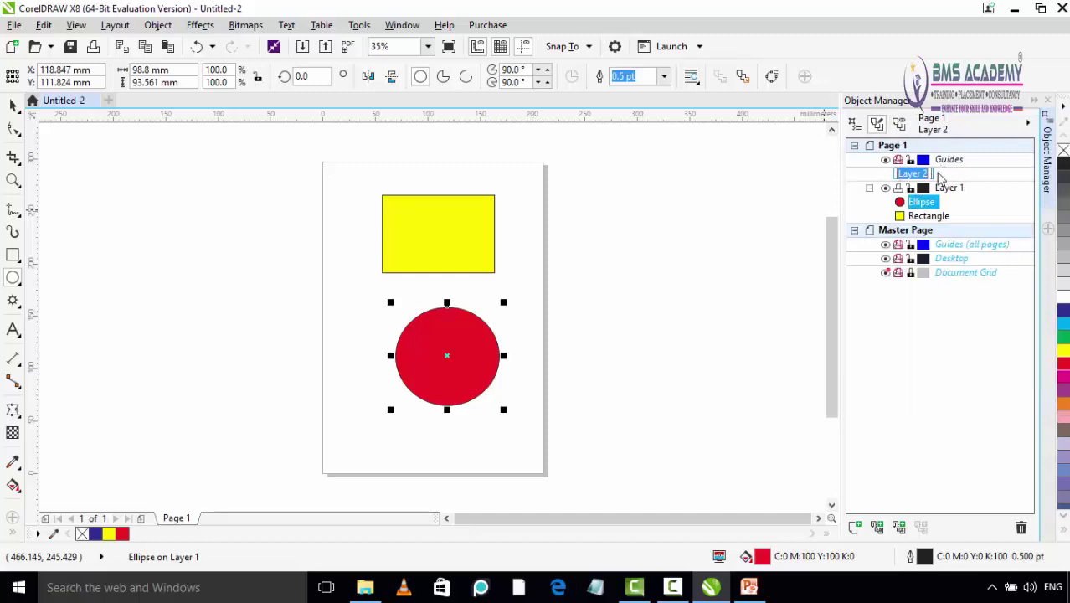
key(Return)
click(875, 193)
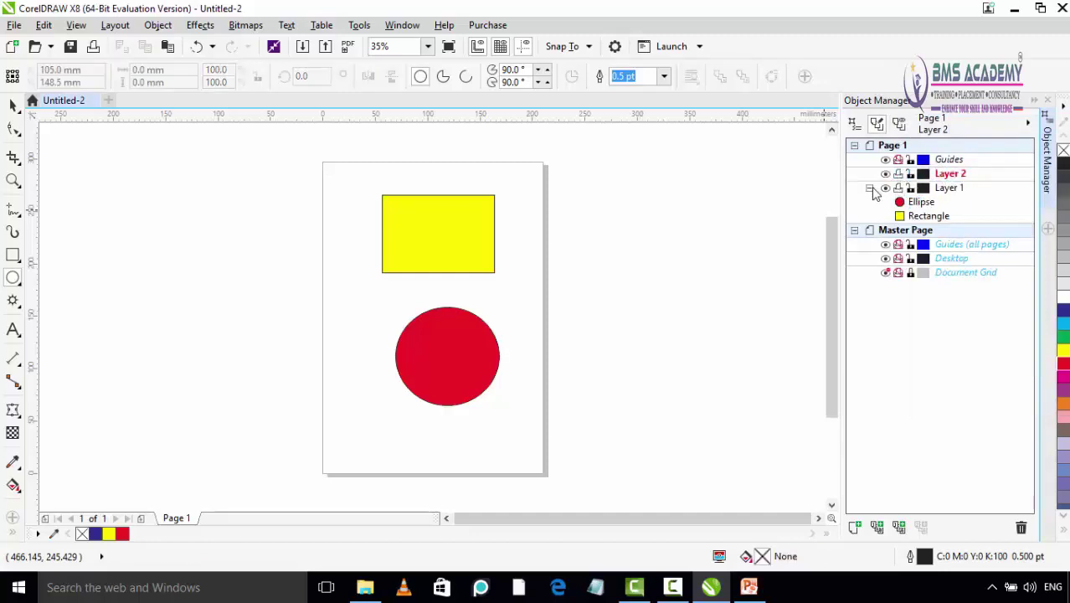
click(950, 175)
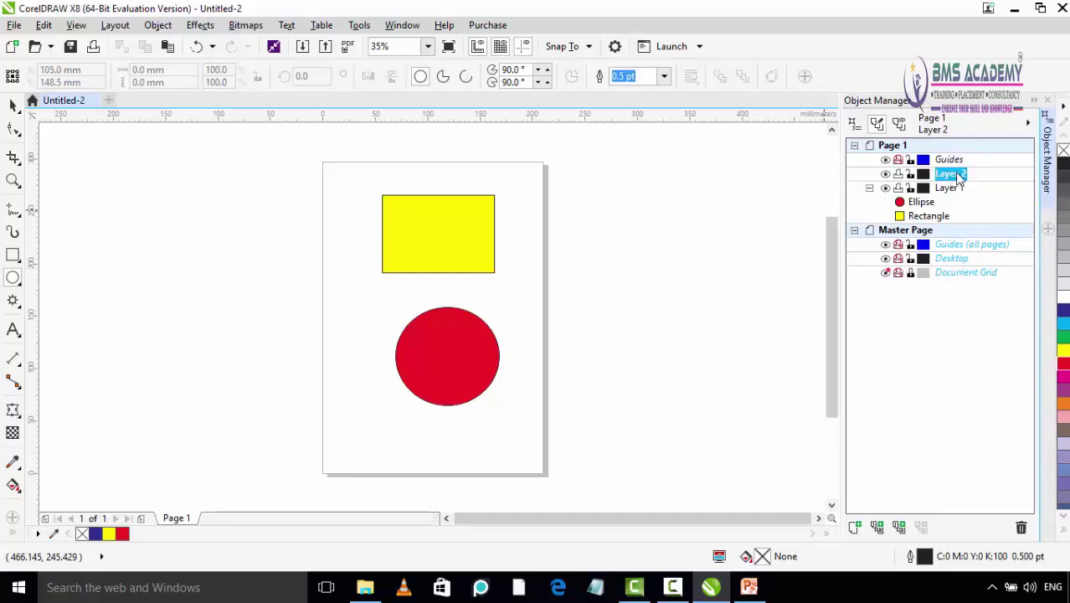
Draw a dark blue rectangle on Layer 2 overlapping the yellow rectangle's corner
click(13, 256)
drag(531, 237, 641, 324)
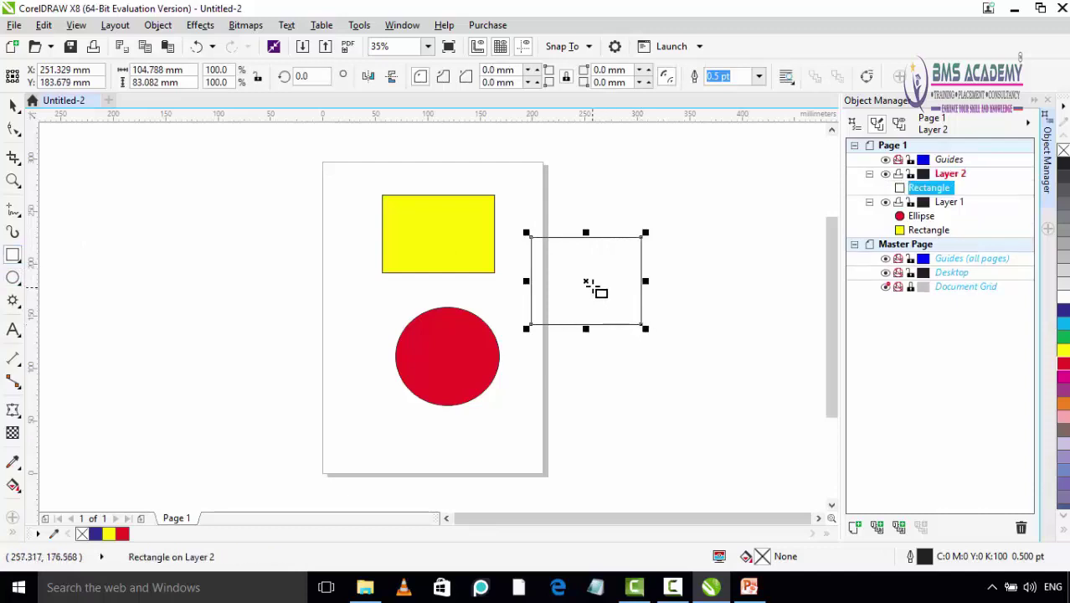
mouse_move(586, 280)
mouse_down()
mouse_move(467, 287)
mouse_move(359, 277)
mouse_up()
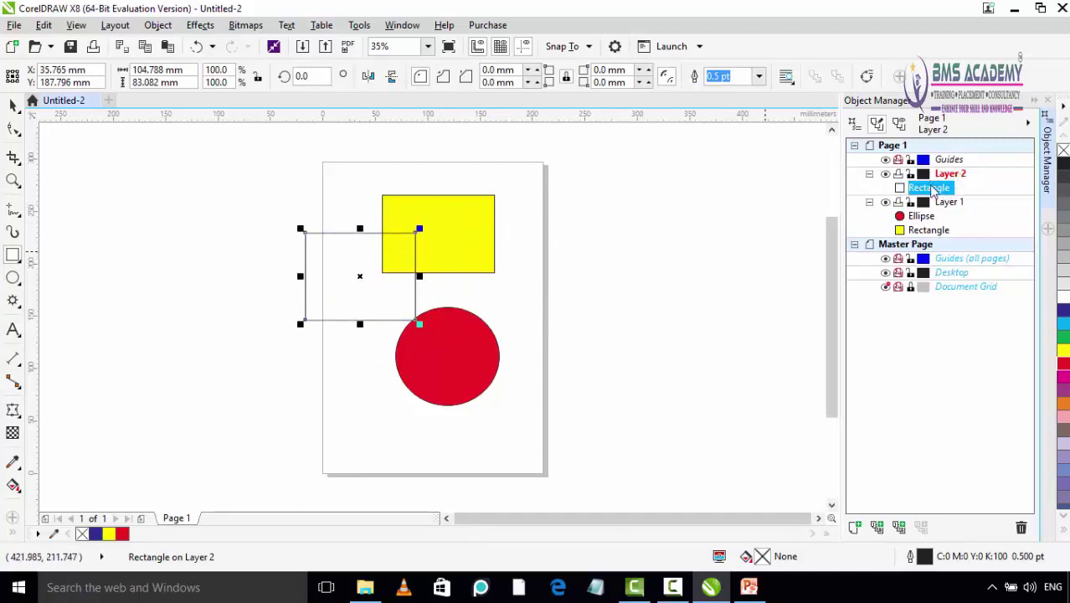
click(1064, 310)
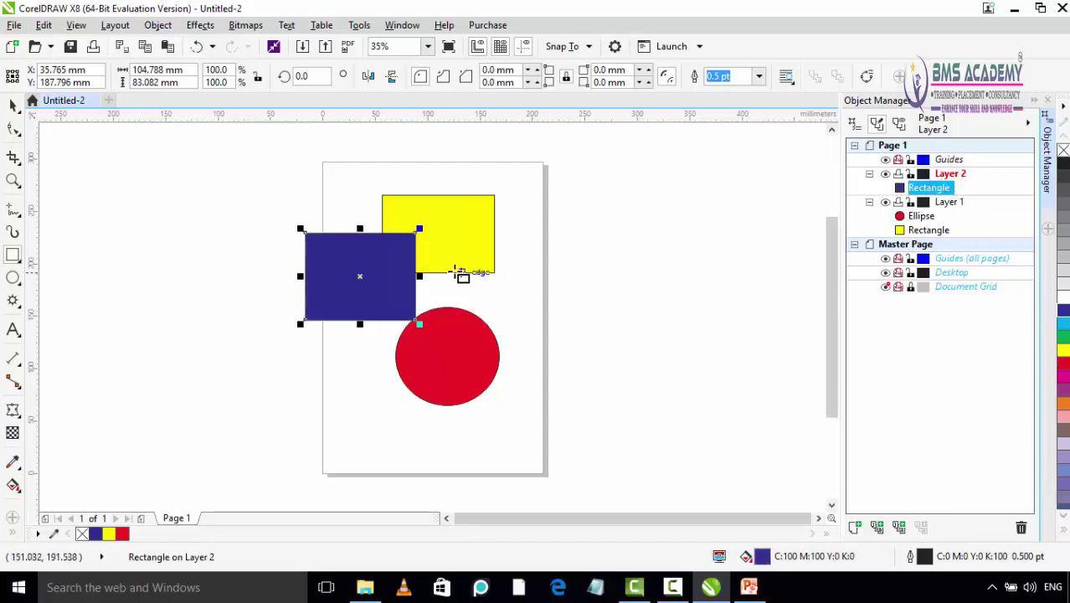
Draw a yellow circle overlapping the red circle and widen it slightly
click(13, 277)
drag(335, 337, 445, 457)
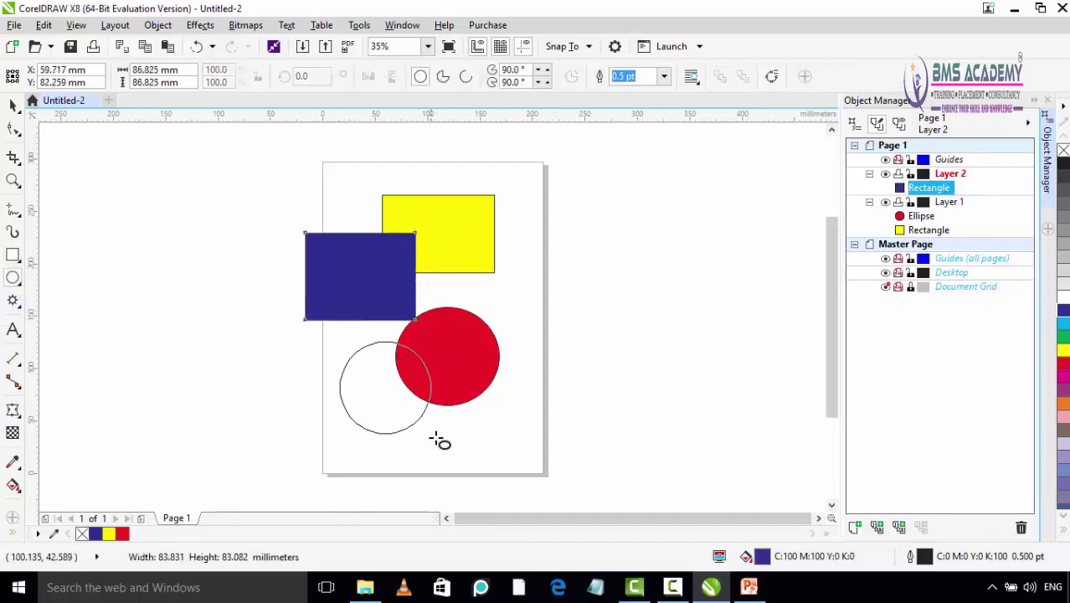
click(1062, 365)
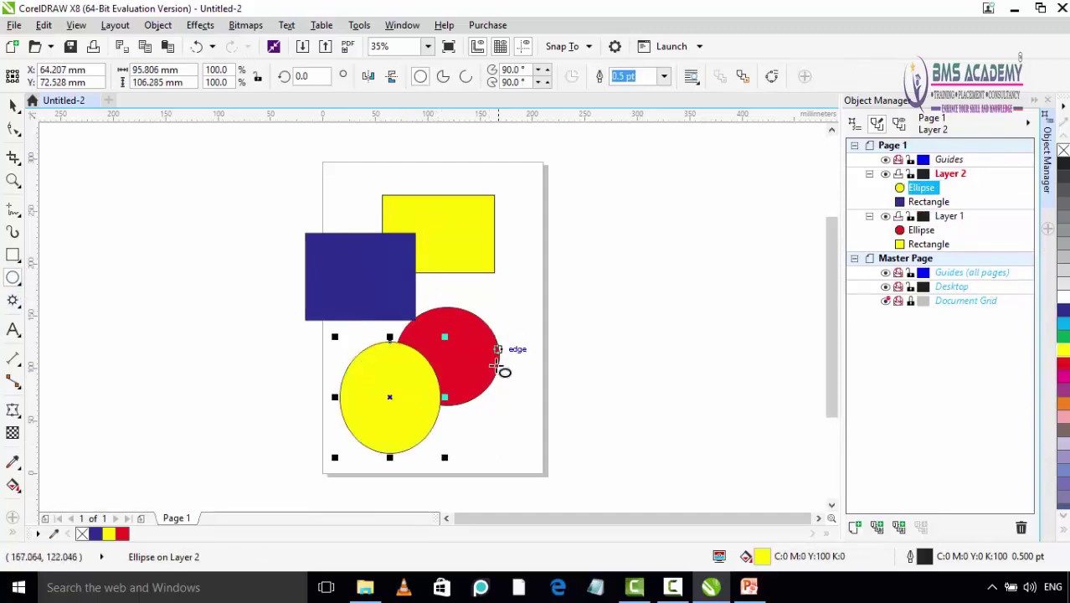
drag(445, 397, 452, 397)
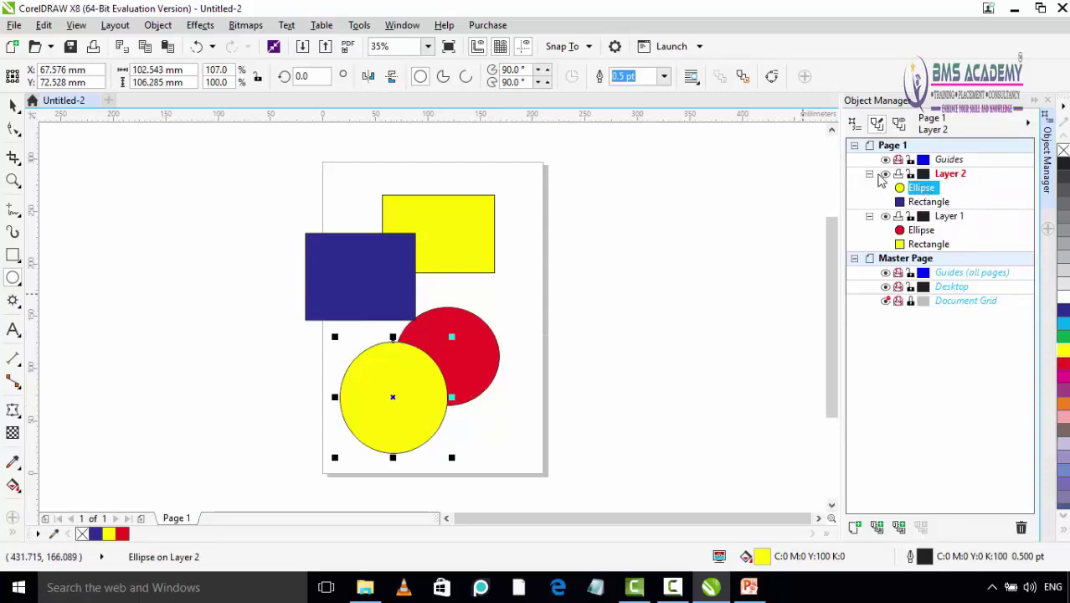
Expand Layer 2 and Layer 1 to list their Ellipse and Rectangle, with Layer 2 current
click(869, 216)
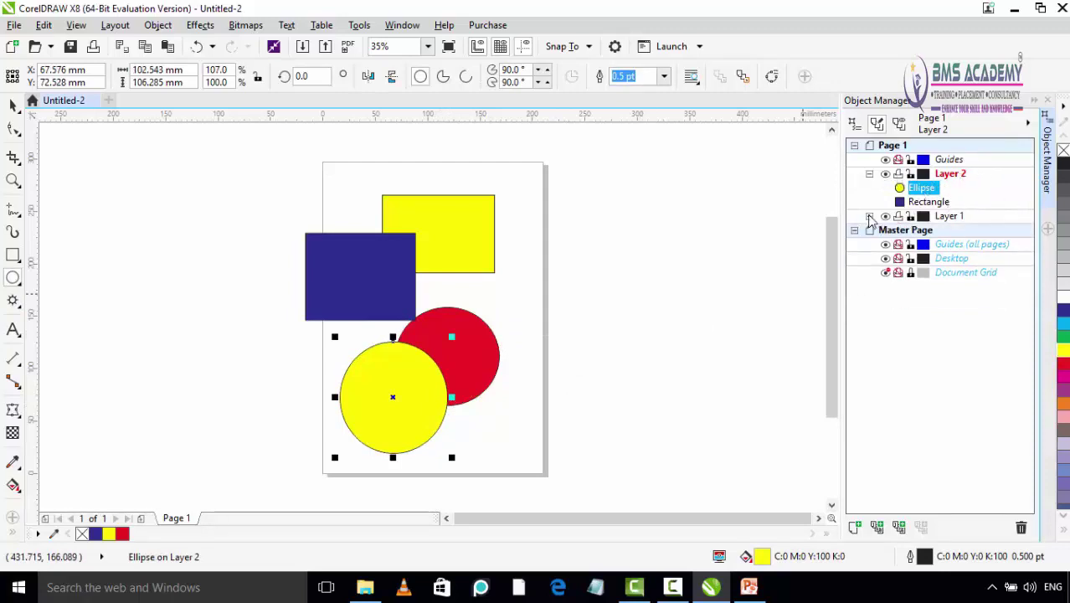
click(869, 173)
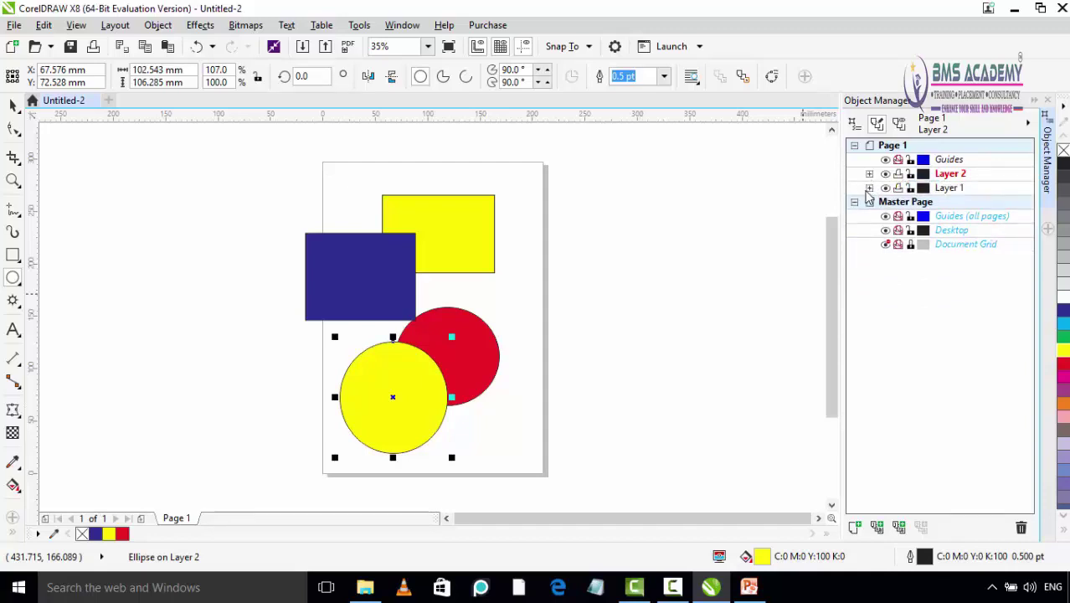
click(870, 188)
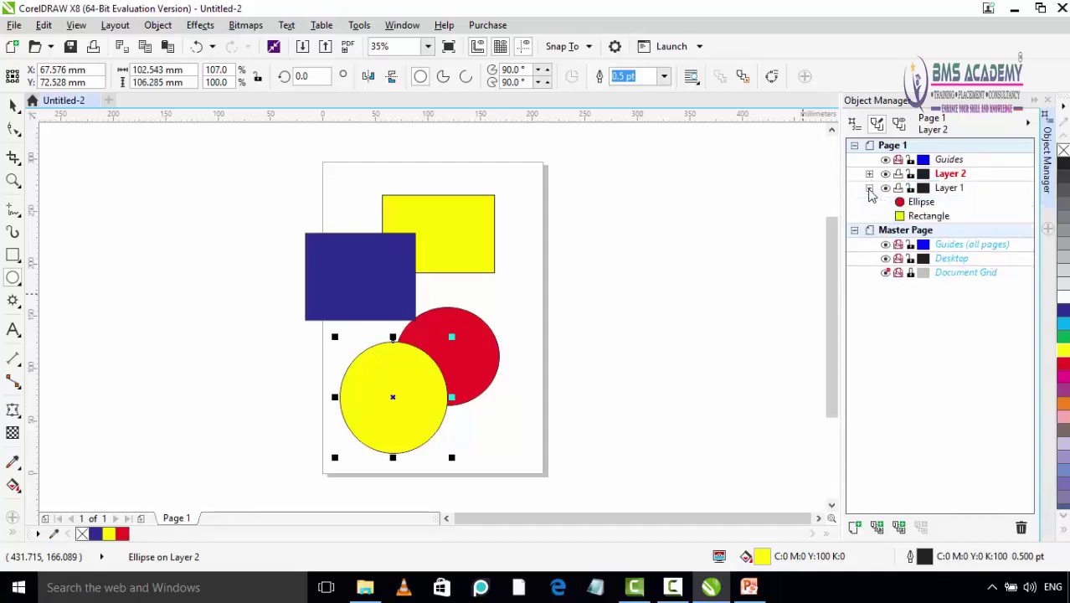
click(869, 187)
click(869, 174)
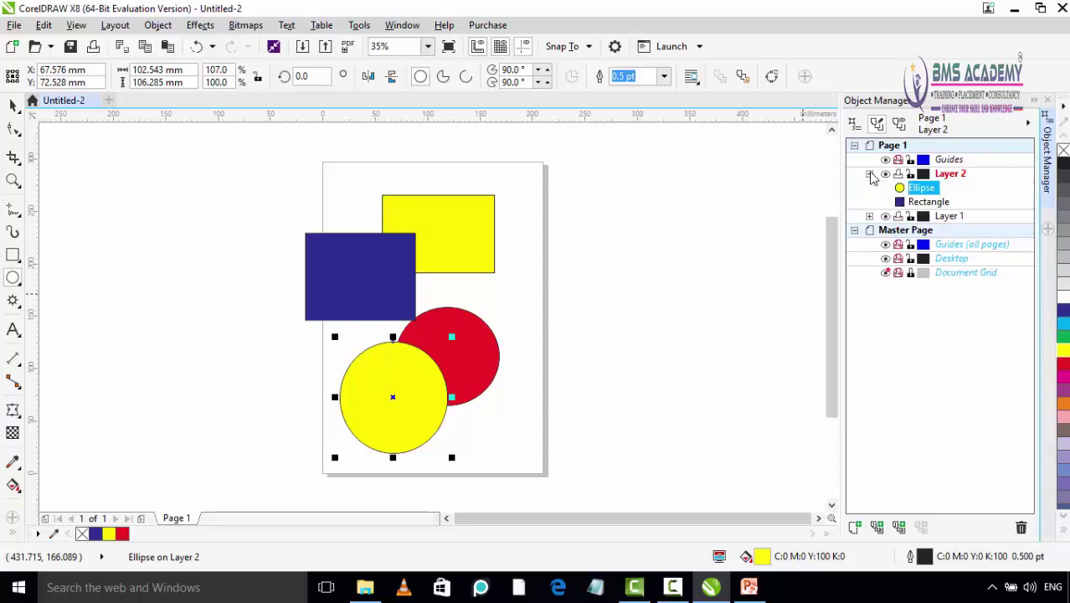
click(870, 174)
click(870, 174)
click(869, 216)
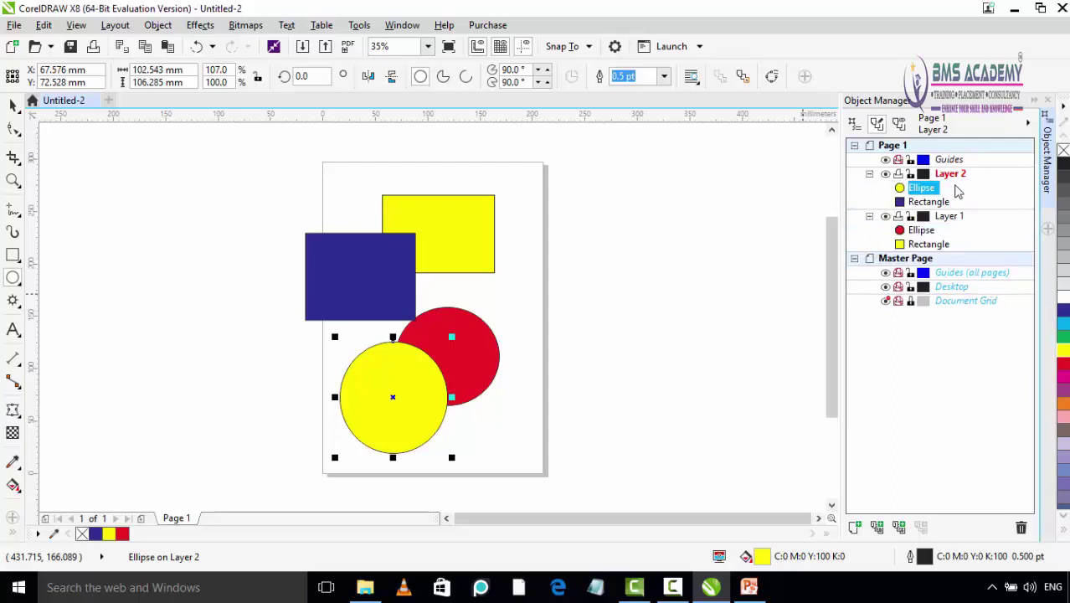
click(772, 308)
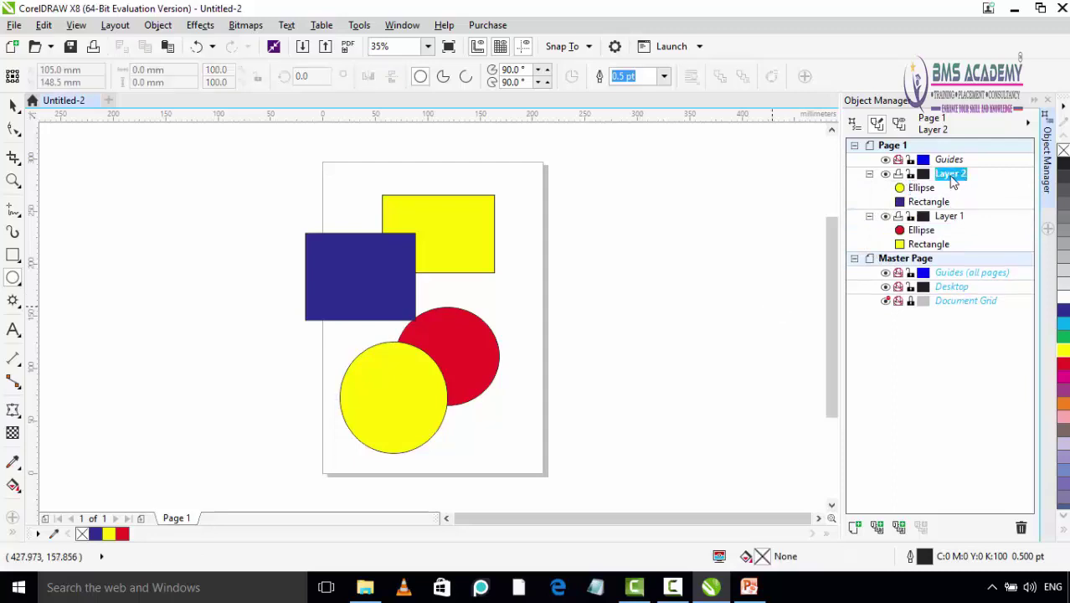
Rename Layer 2 to SECOND
right_click(952, 181)
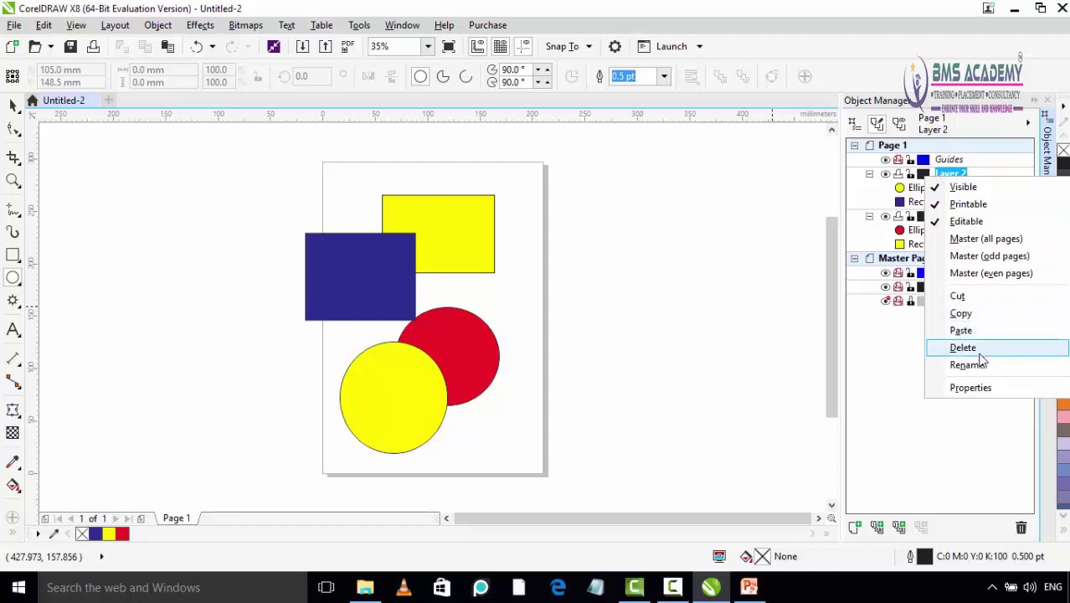
click(980, 374)
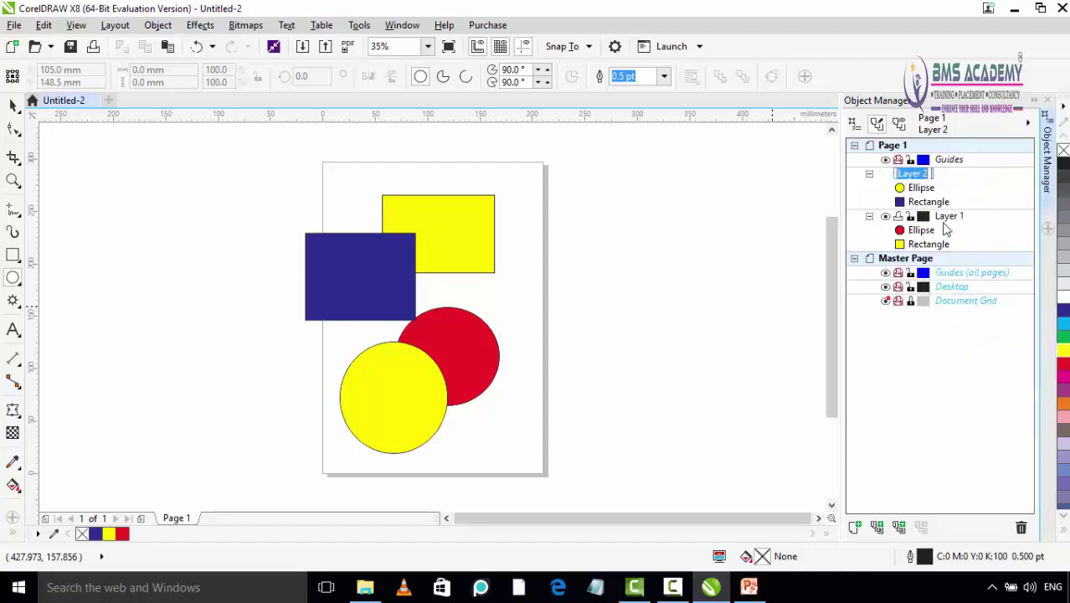
text(SECOND)
key(Return)
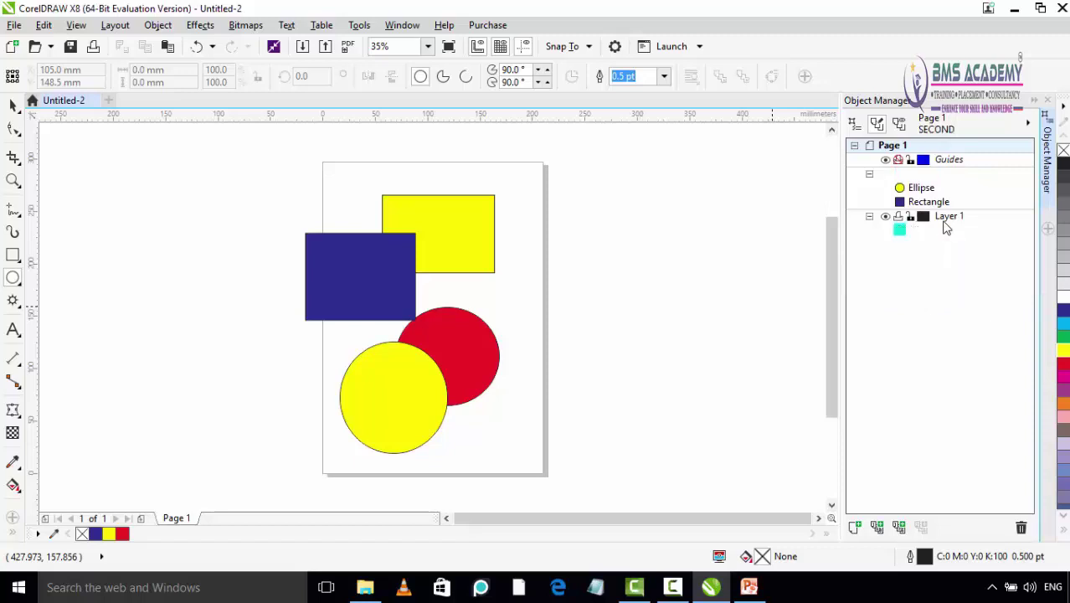
Rename Layer 1 to FIRST
click(947, 219)
right_click(947, 220)
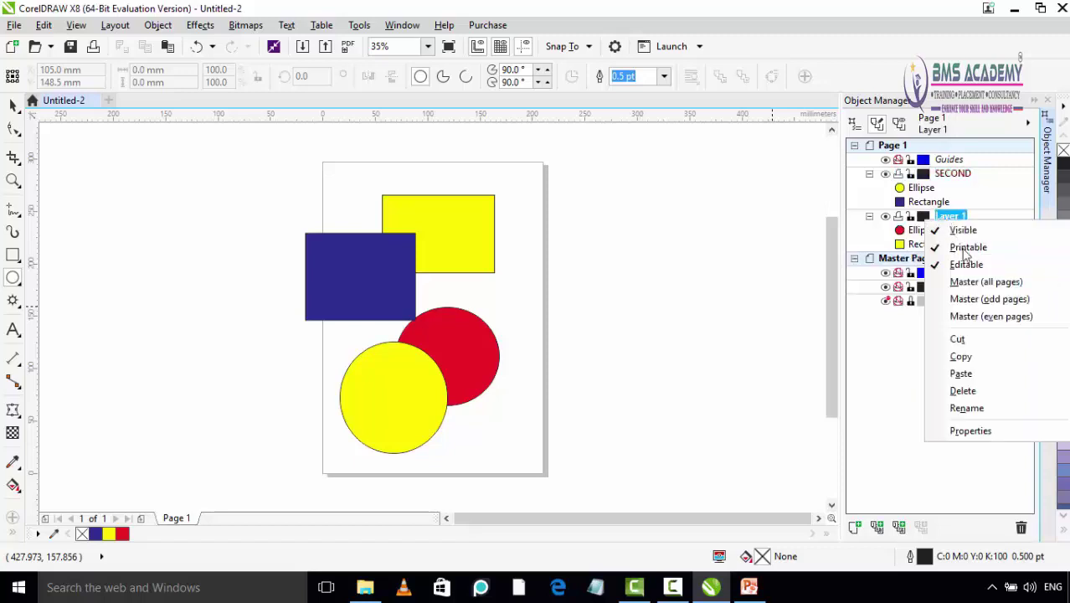
click(983, 407)
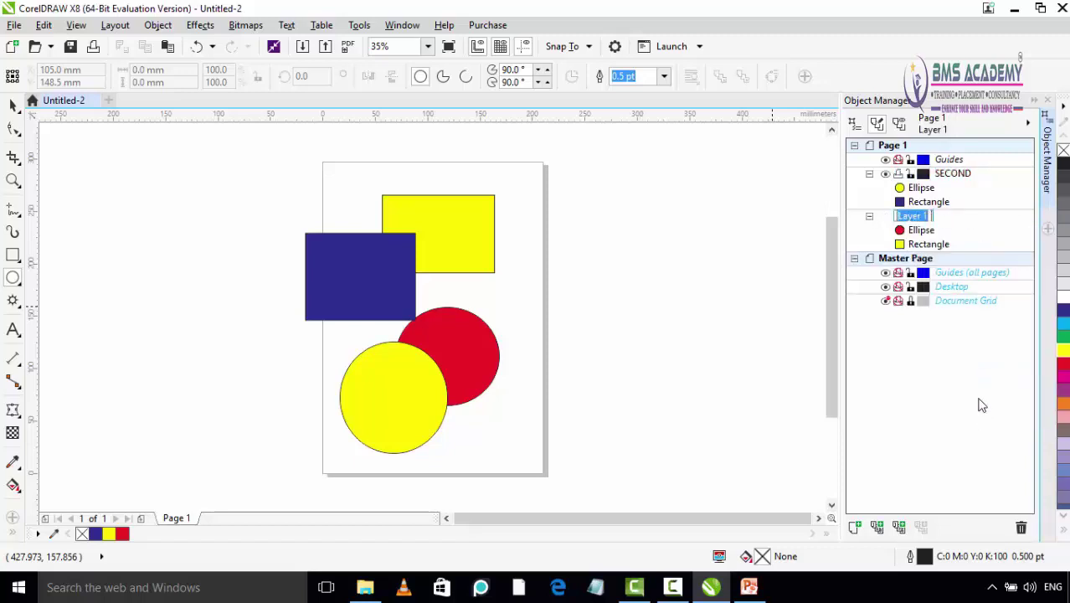
text(FIRST)
key(Return)
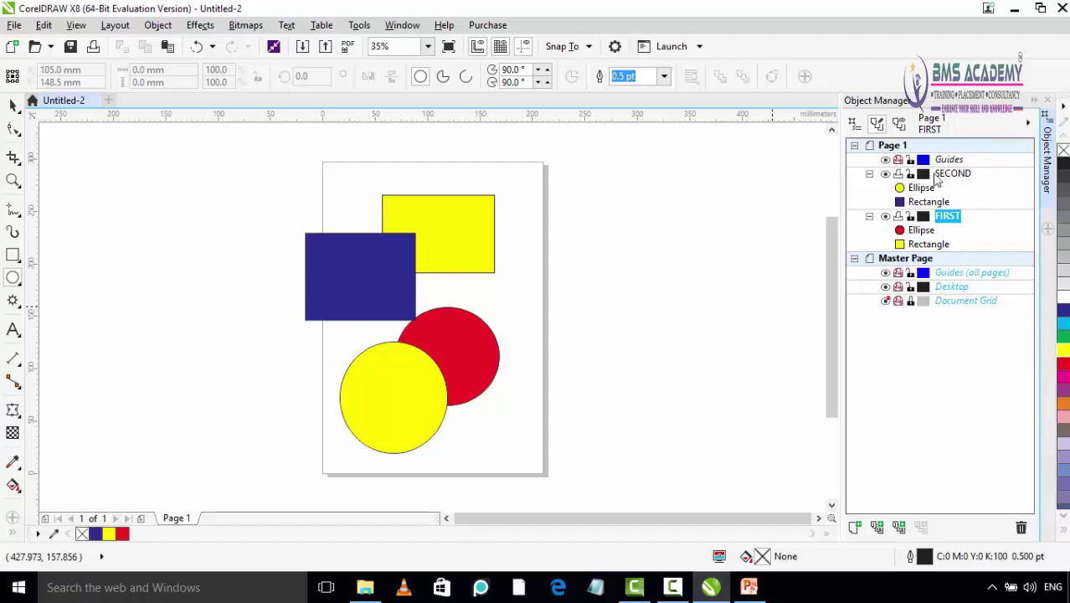
Make SECOND non-printing and locked, then drag the red circle right, clear of the yellow circle
click(889, 175)
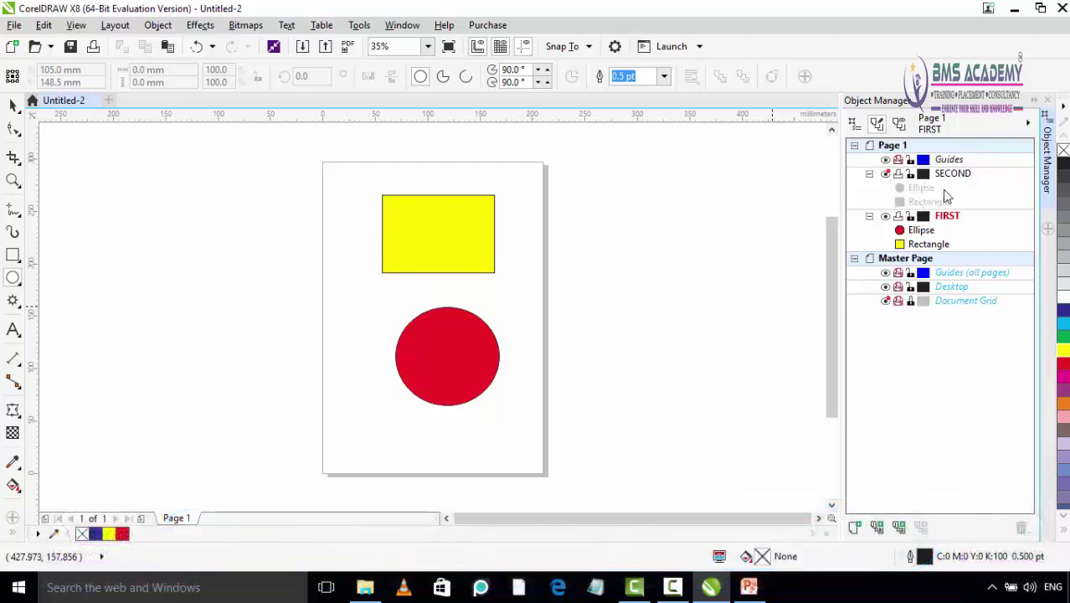
click(886, 174)
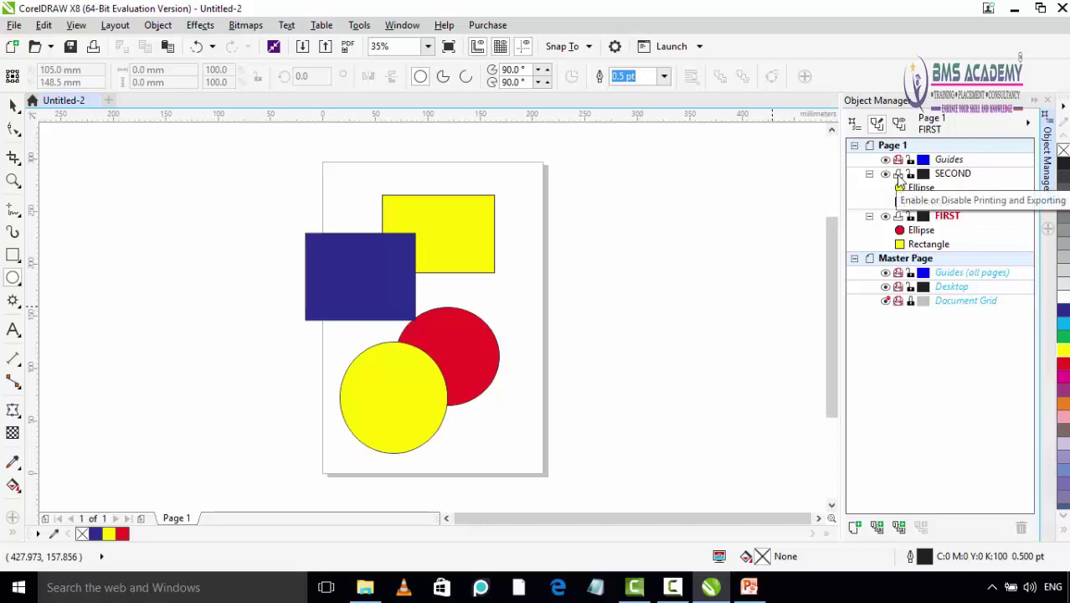
click(899, 176)
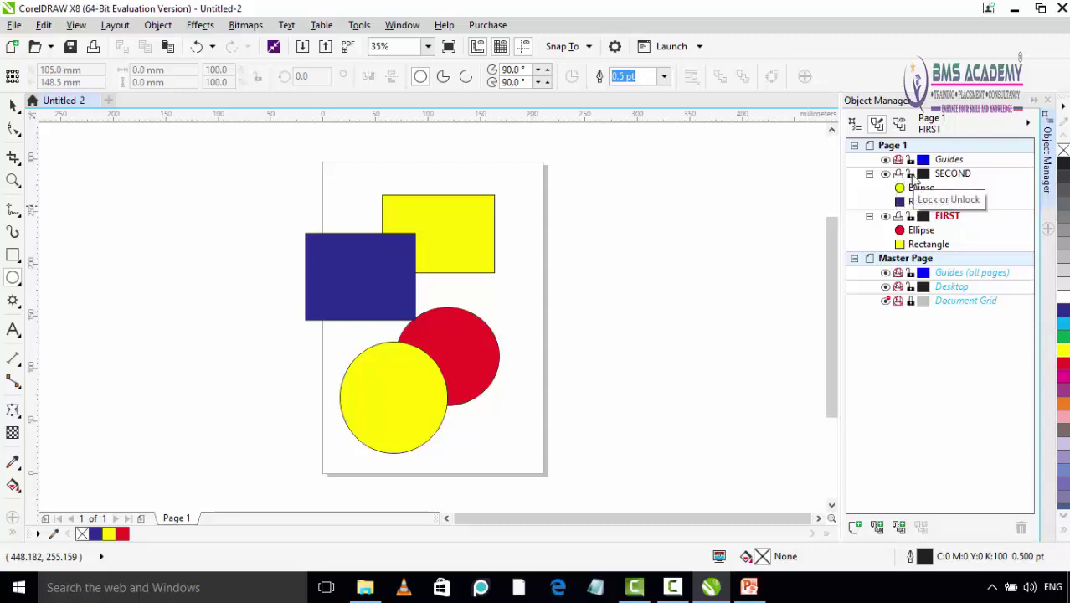
click(911, 173)
key(space)
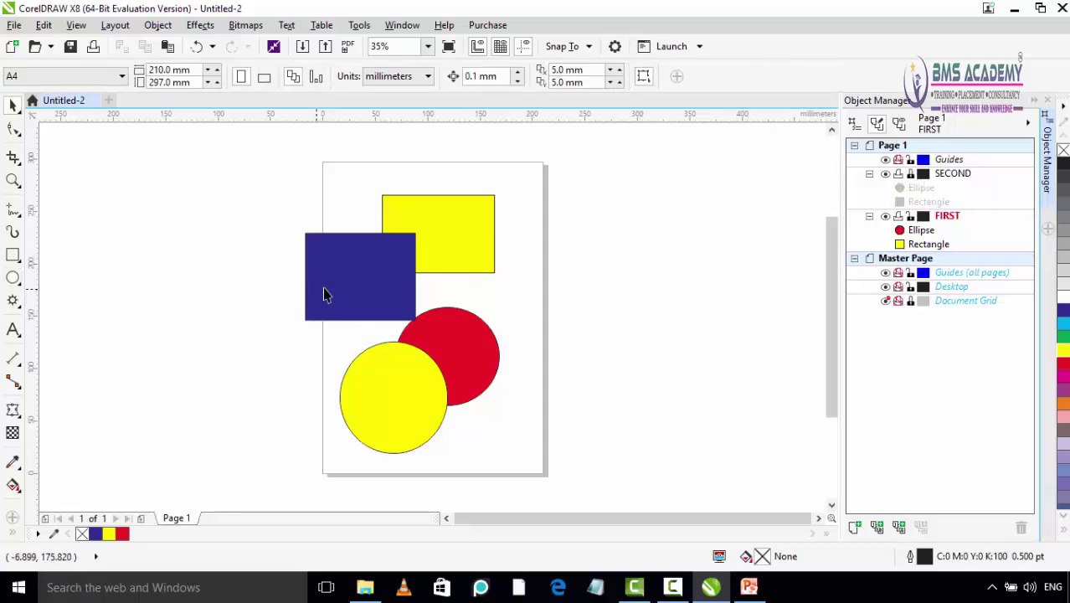
drag(398, 360, 489, 348)
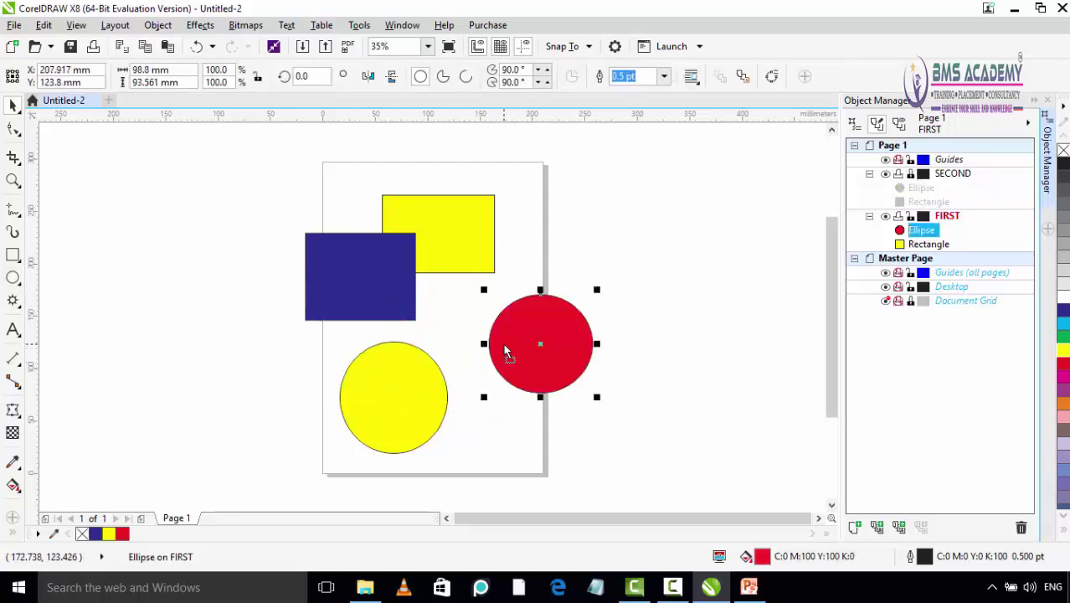
Reposition the FIRST layer's yellow rectangle and red circle into their new spots
drag(443, 250, 469, 236)
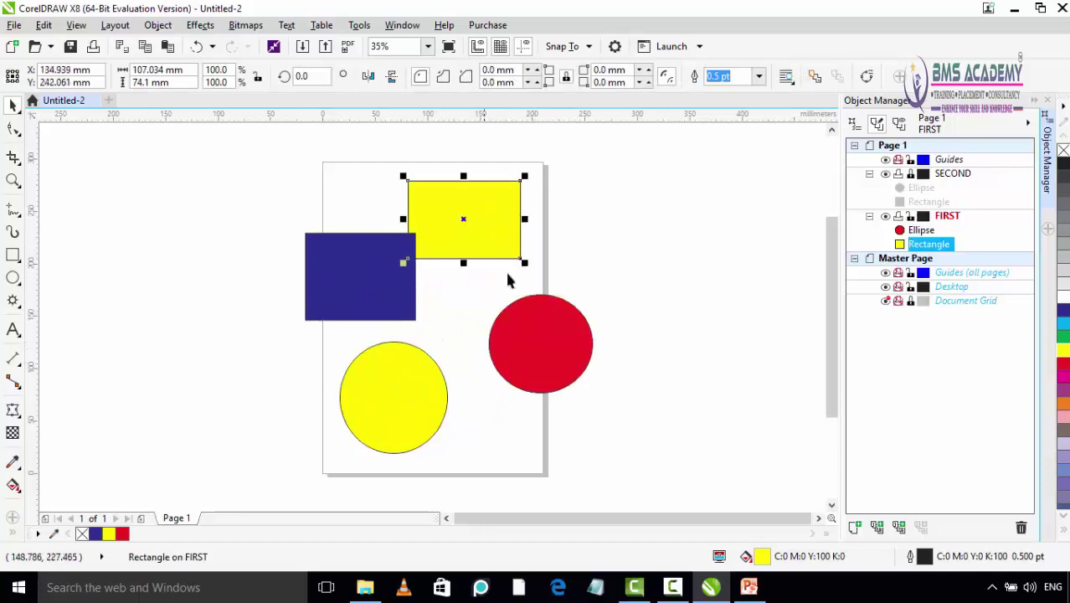
drag(543, 339, 468, 329)
click(490, 256)
drag(490, 255, 493, 281)
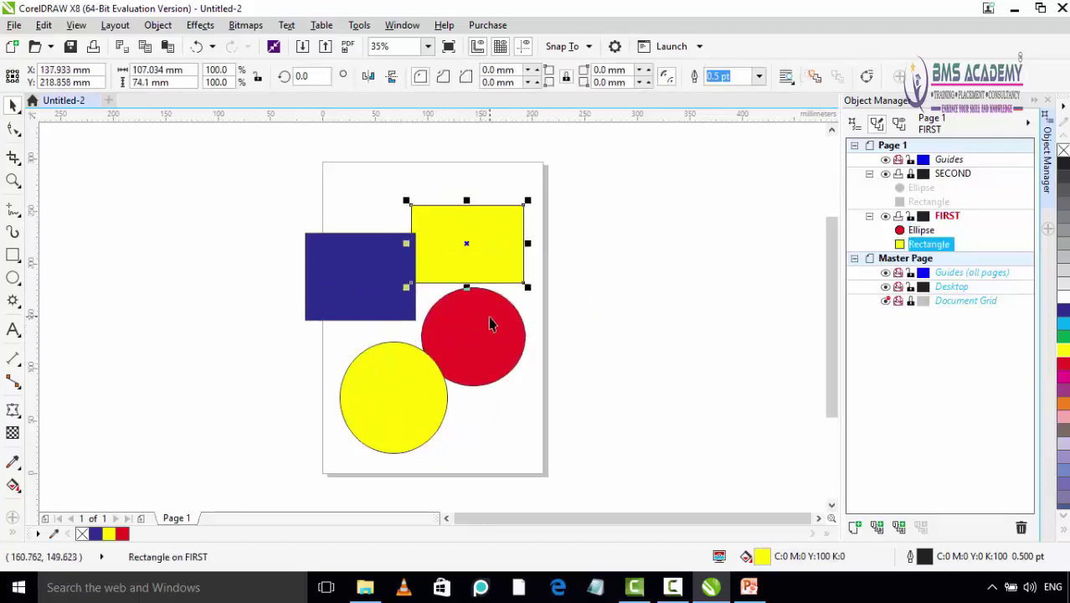
drag(490, 322, 530, 345)
drag(467, 247, 448, 231)
key(Escape)
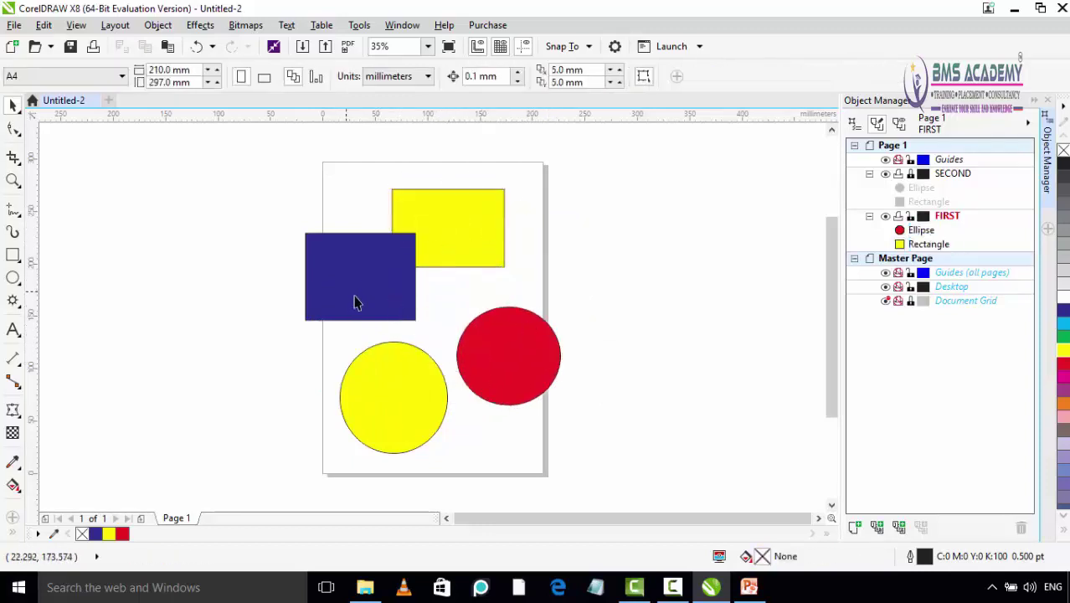
Confirm the locked blue rectangle can't be selected, unlock SECOND, and make Guides current
drag(359, 282, 390, 444)
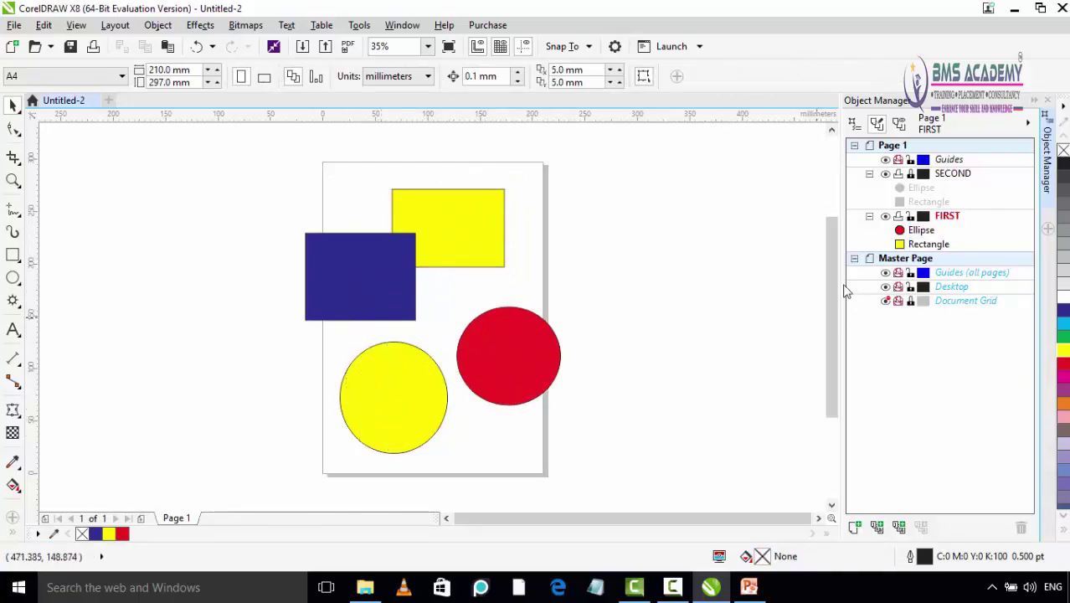
click(911, 174)
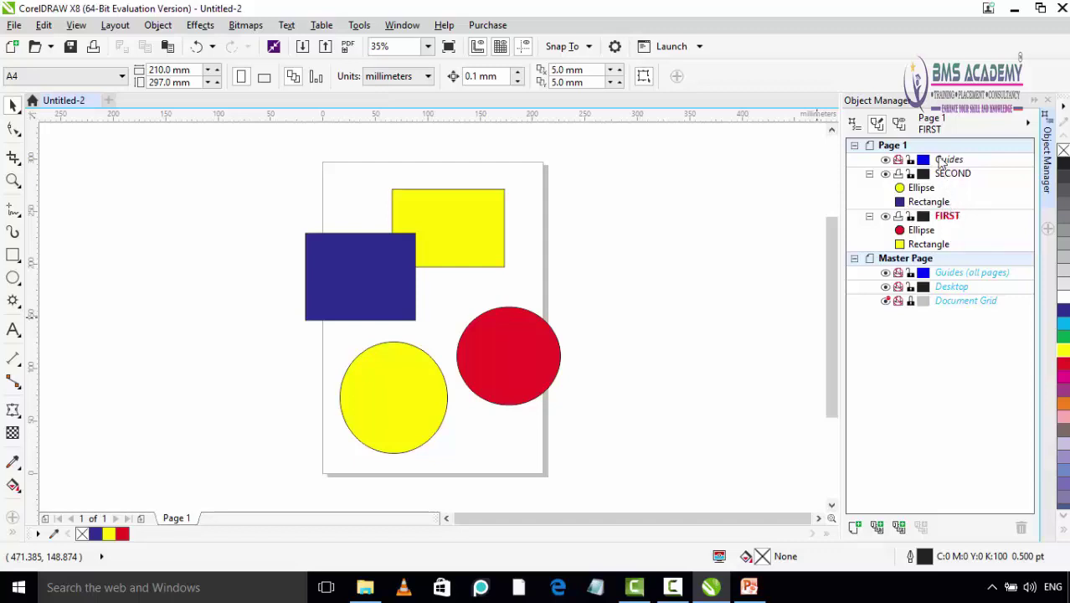
click(893, 157)
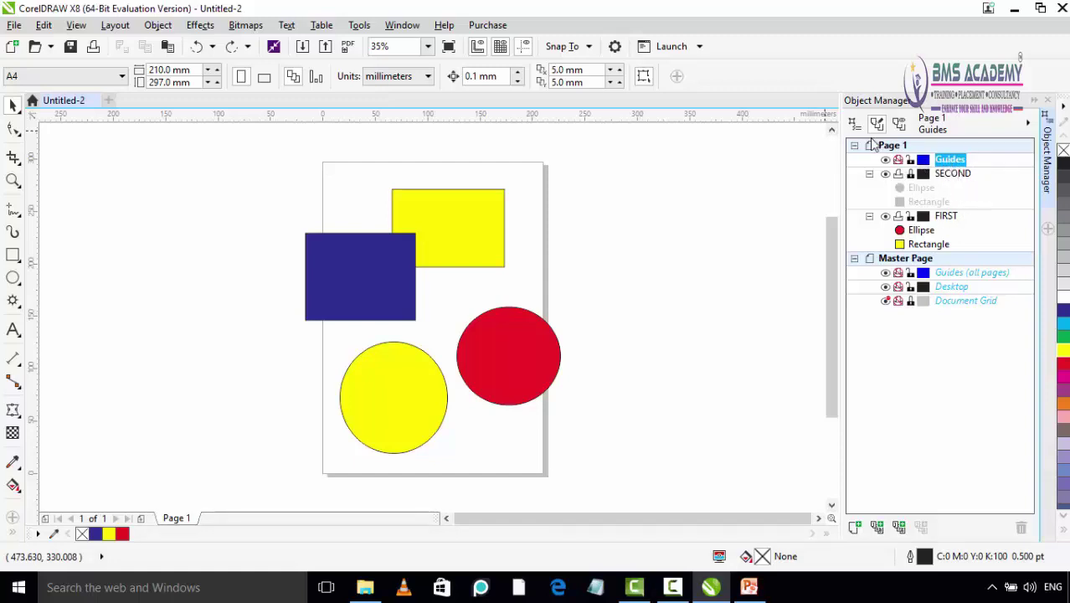
Collapse the SECOND and FIRST layers and make Page 1's Guides the current layer
click(869, 173)
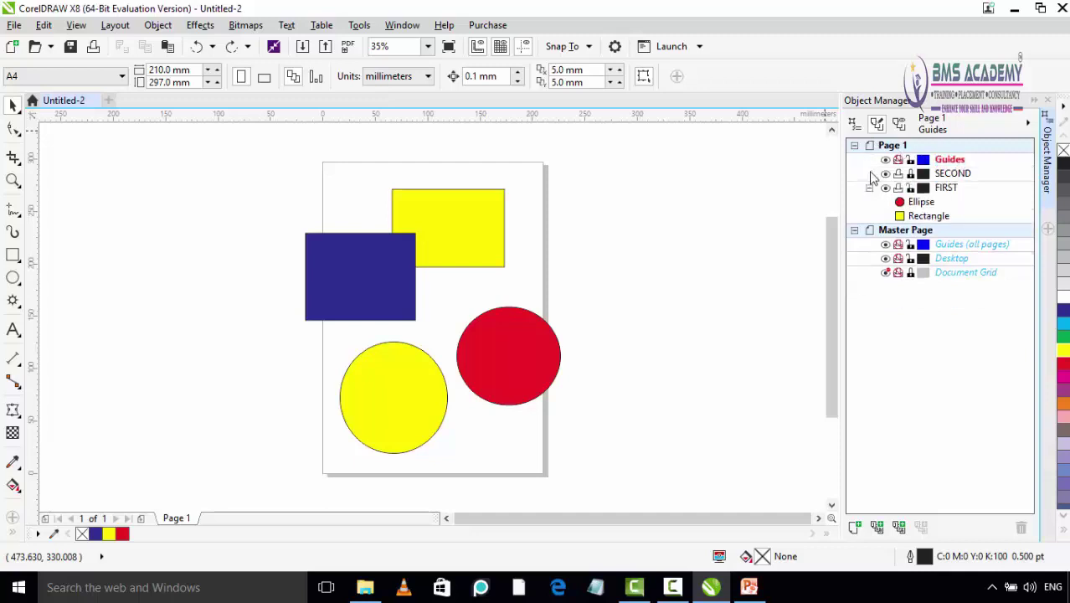
click(869, 188)
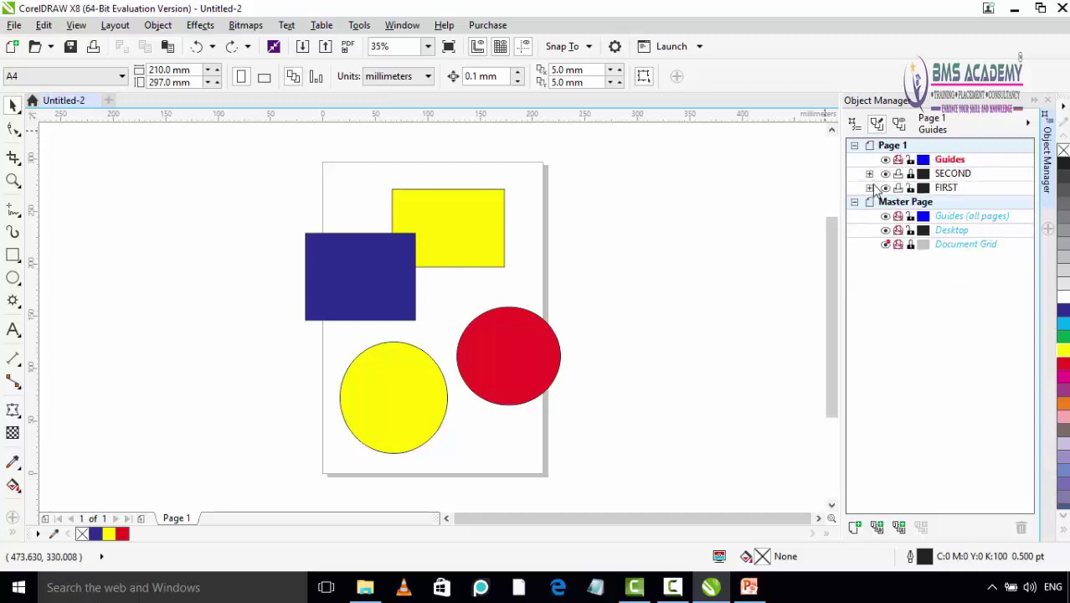
click(966, 175)
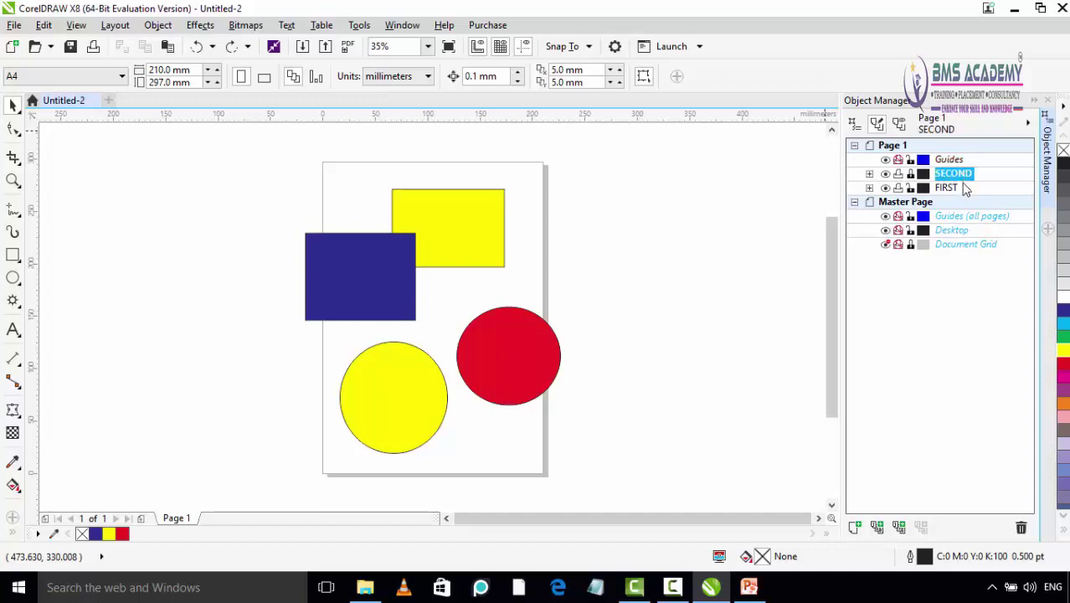
click(956, 188)
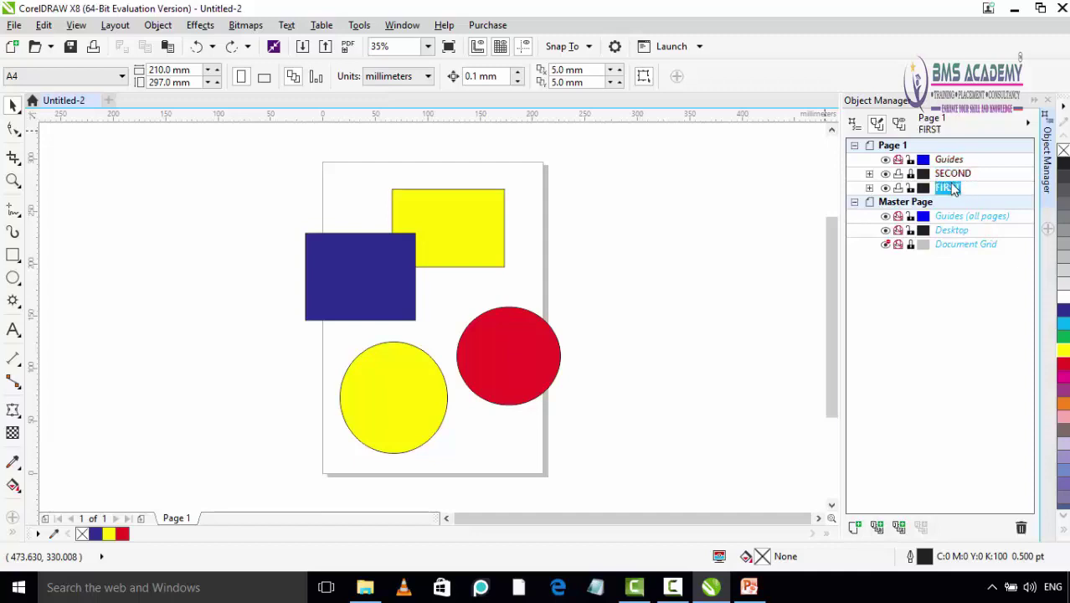
click(949, 161)
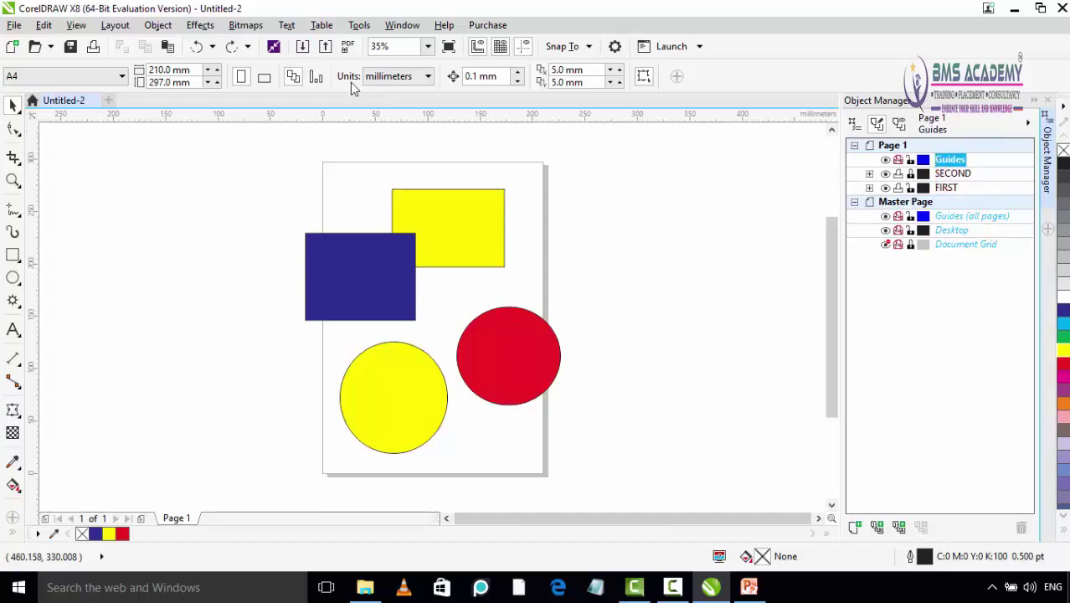
Add a horizontal and a vertical guideline, inspect them, toggle visibility, and collapse Guides
drag(352, 117, 353, 196)
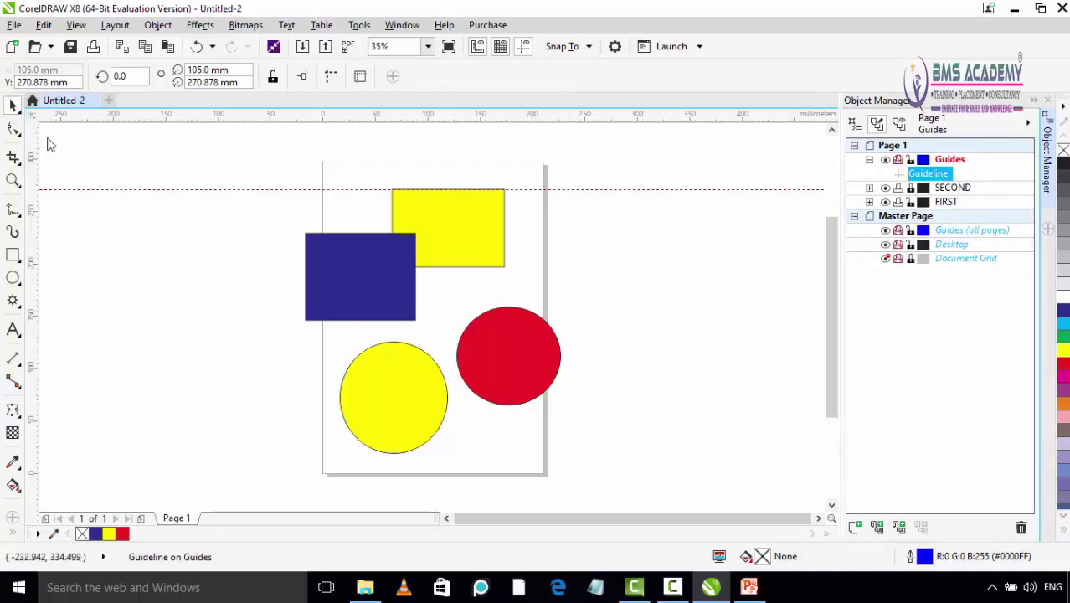
drag(33, 144, 393, 148)
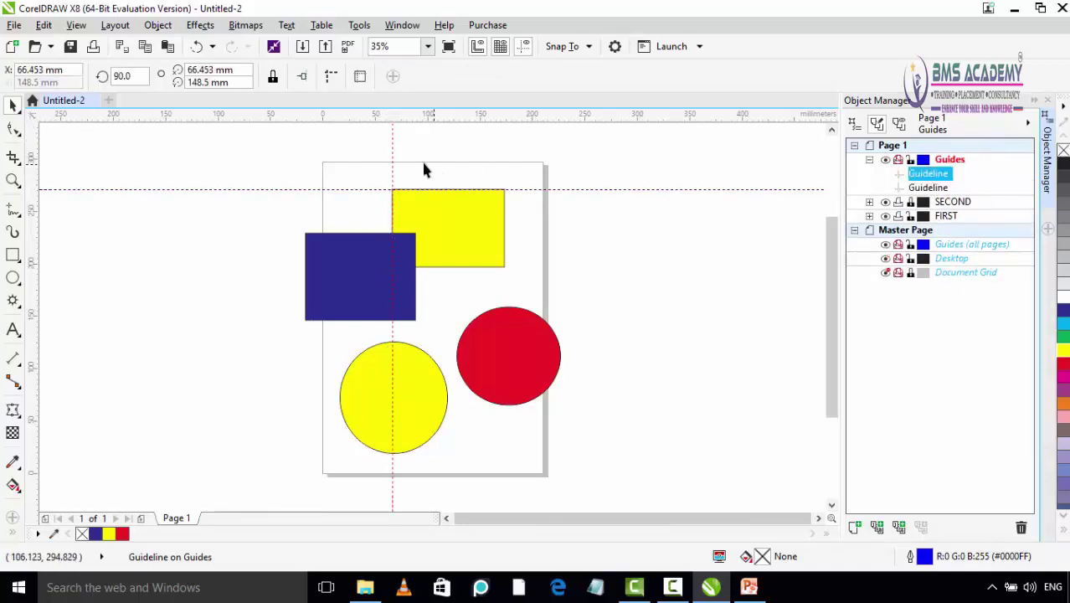
click(930, 173)
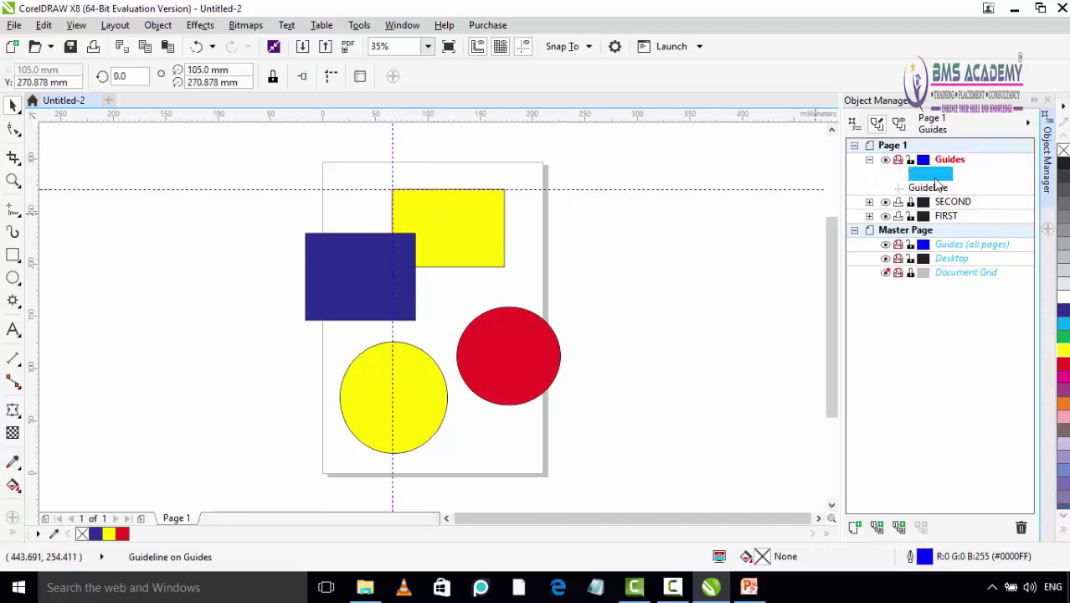
click(934, 187)
click(929, 174)
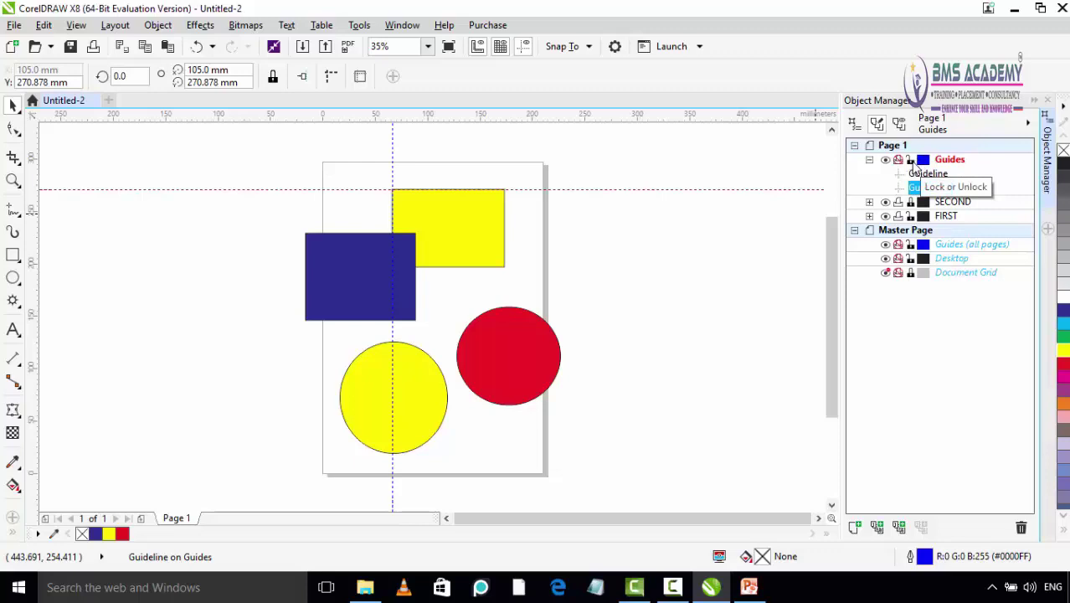
click(886, 160)
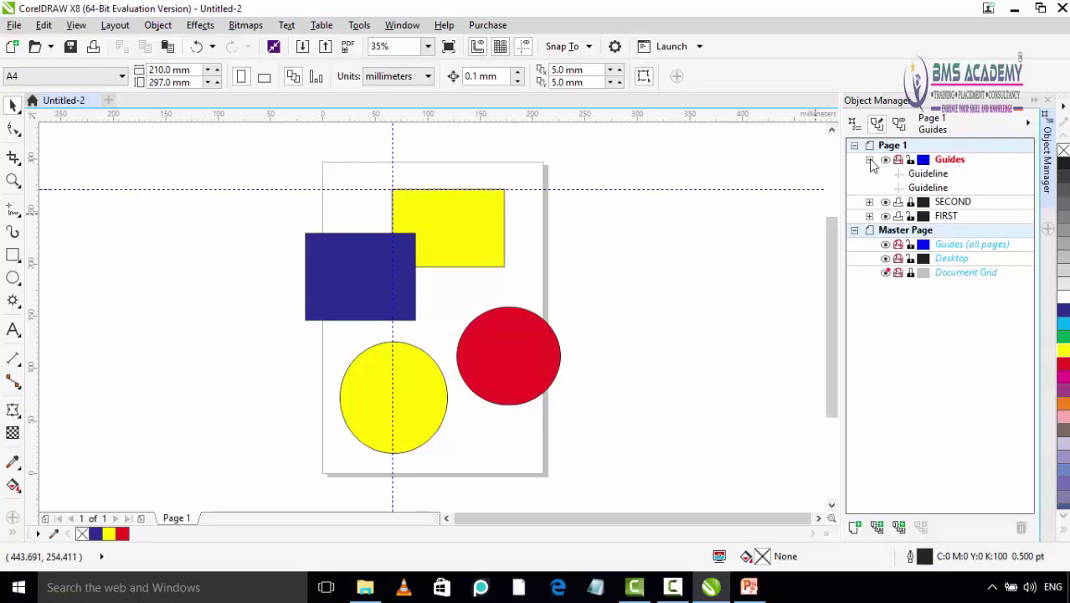
click(870, 161)
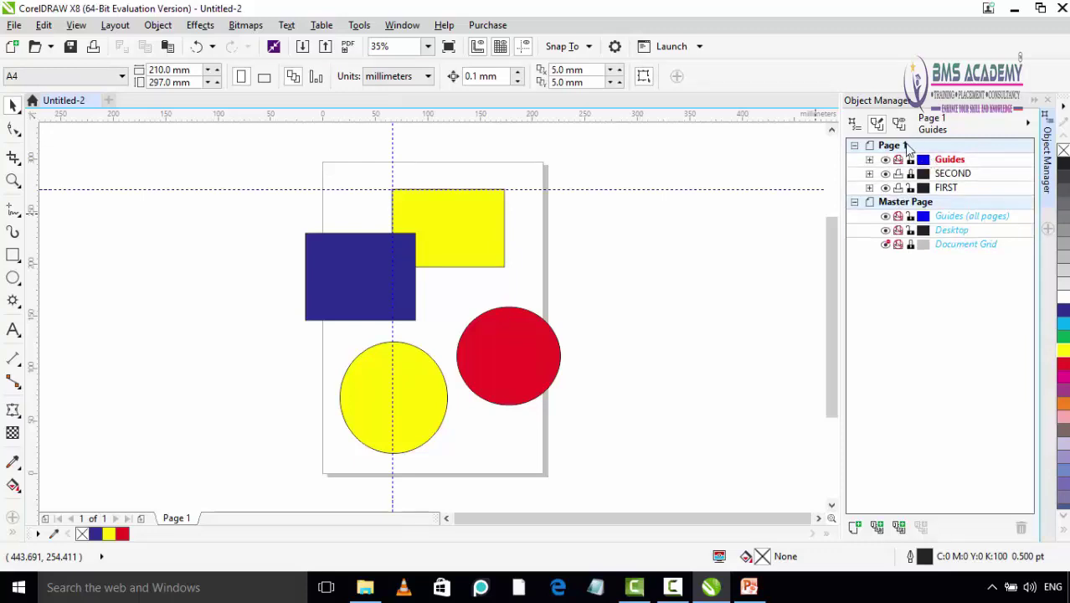
Add Page 2 and make its Guides layer active in Object Manager
click(903, 146)
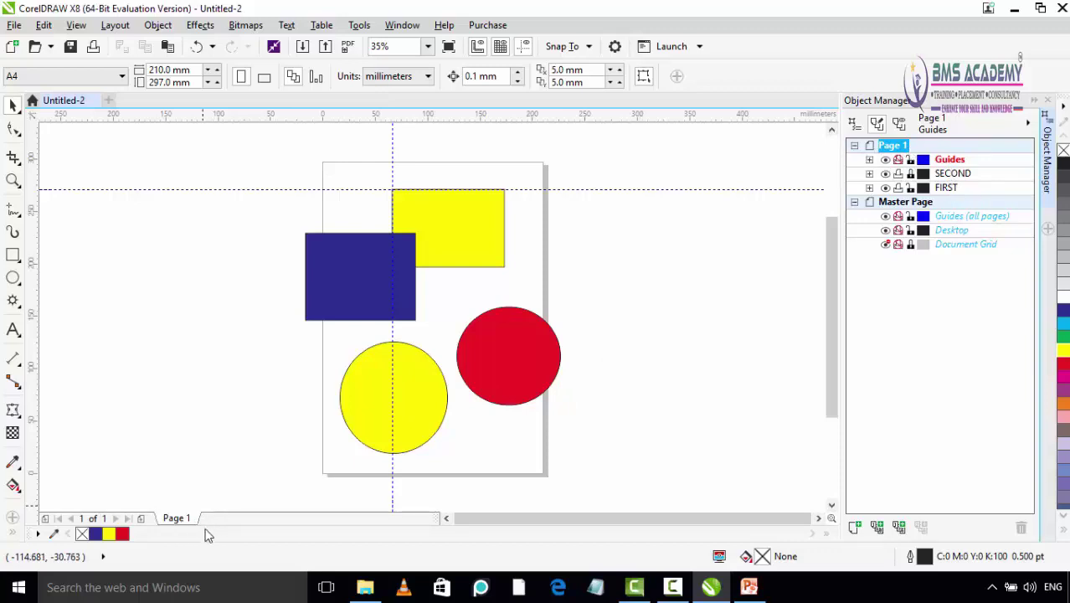
click(142, 520)
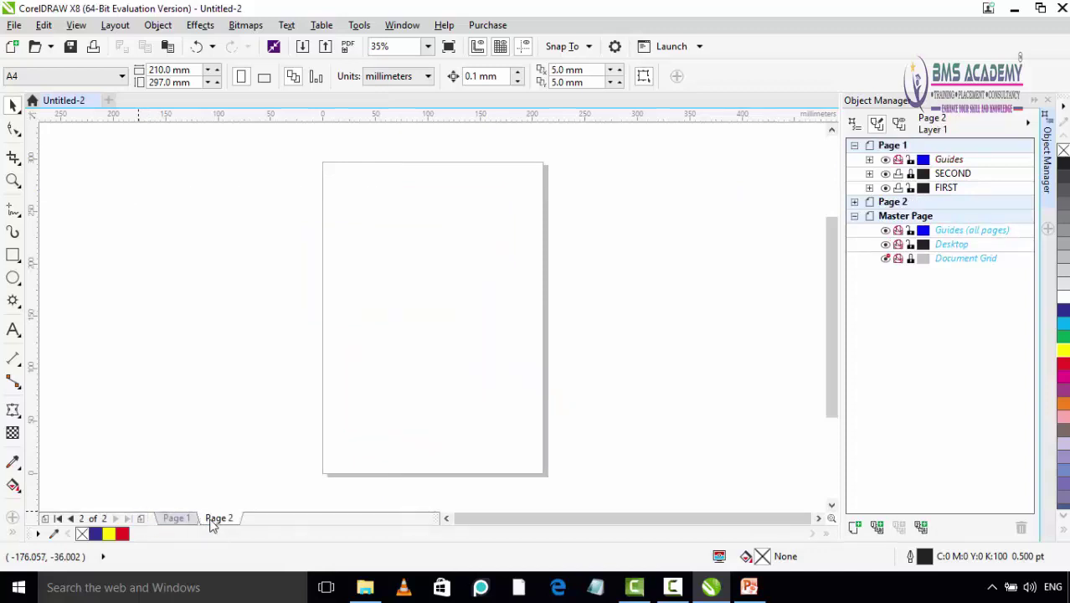
click(854, 203)
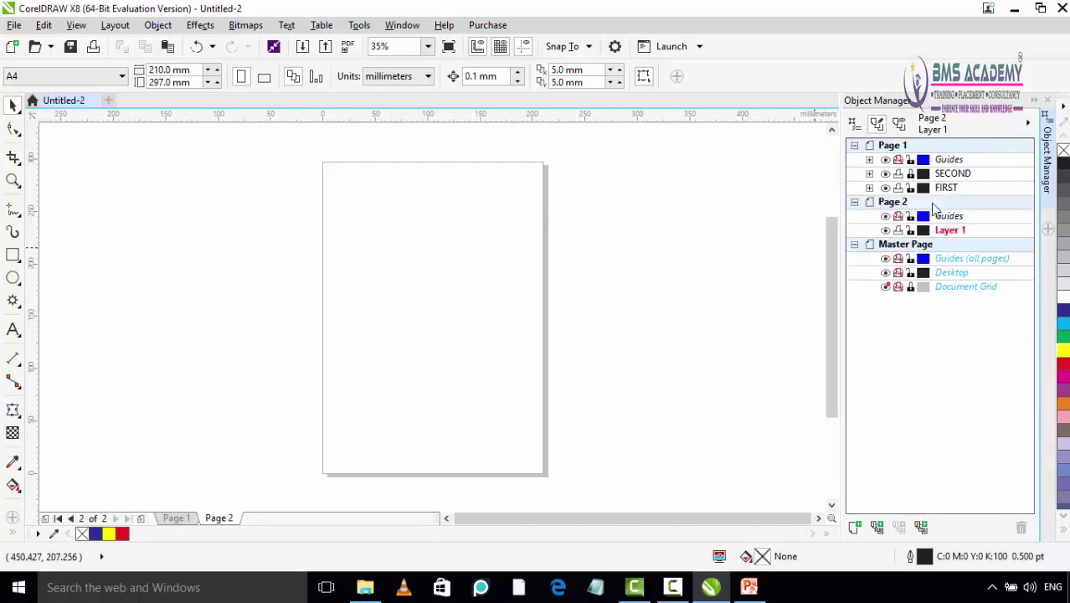
click(953, 216)
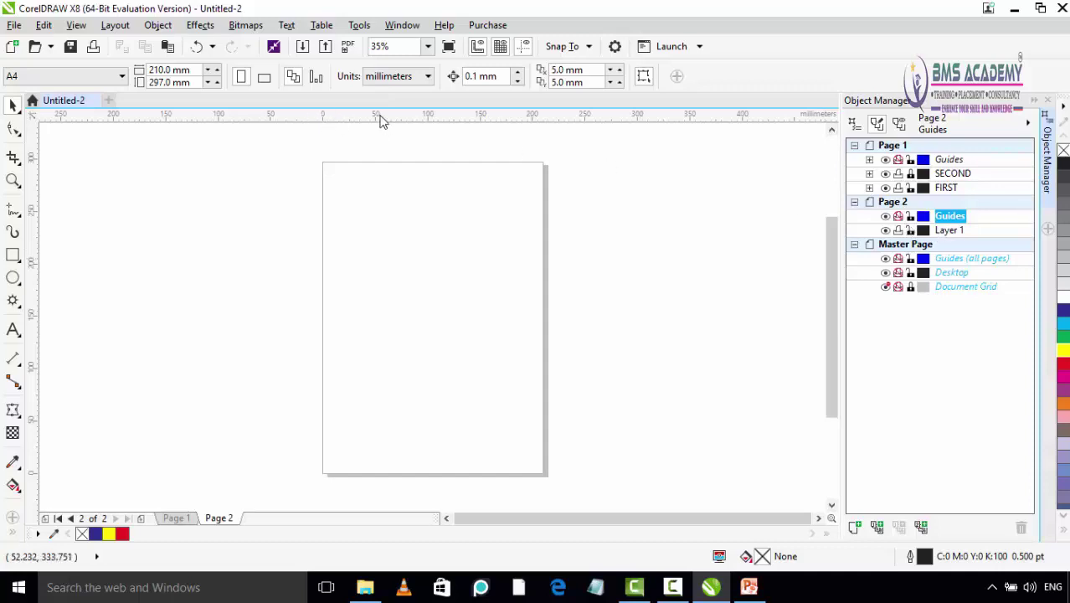
Place two horizontal guidelines and one vertical guideline on Page 2
drag(379, 115, 382, 222)
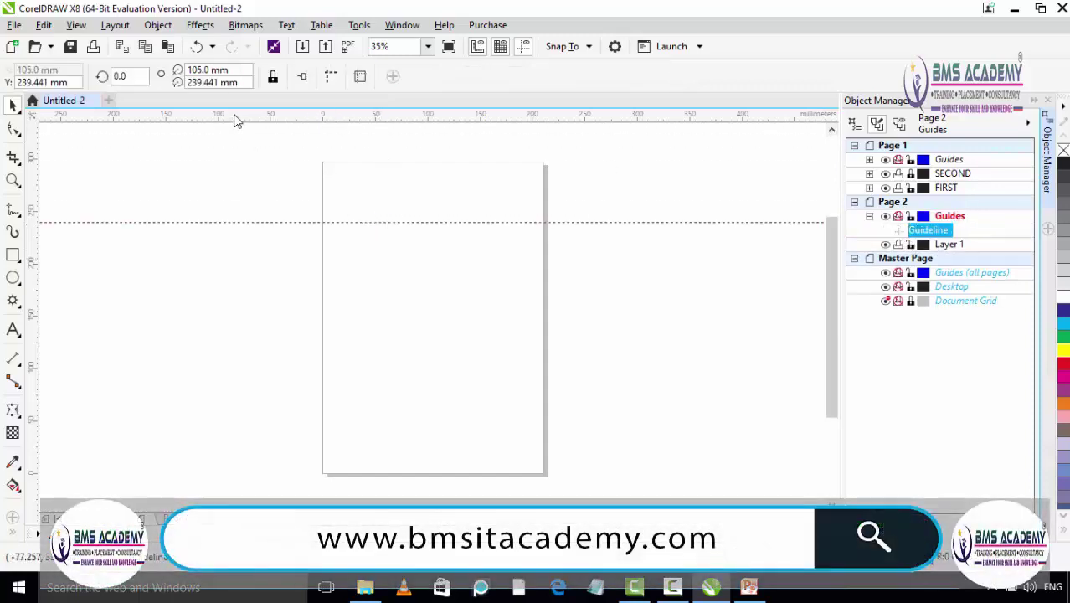
mouse_move(234, 119)
mouse_down()
mouse_move(411, 142)
mouse_move(381, 314)
mouse_up()
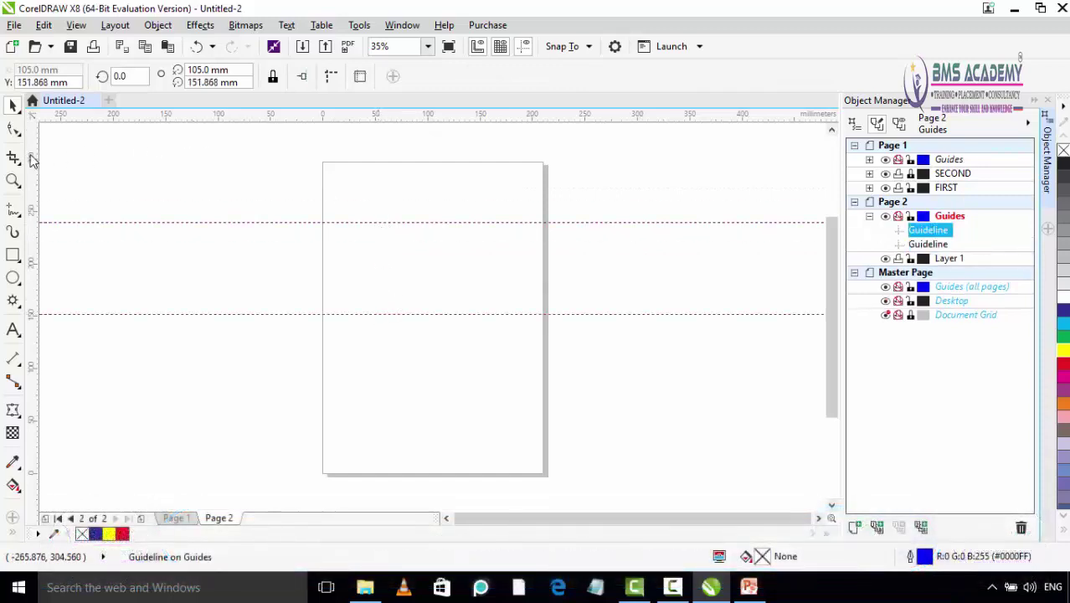
mouse_move(30, 160)
mouse_down()
mouse_move(408, 170)
mouse_move(370, 171)
mouse_up()
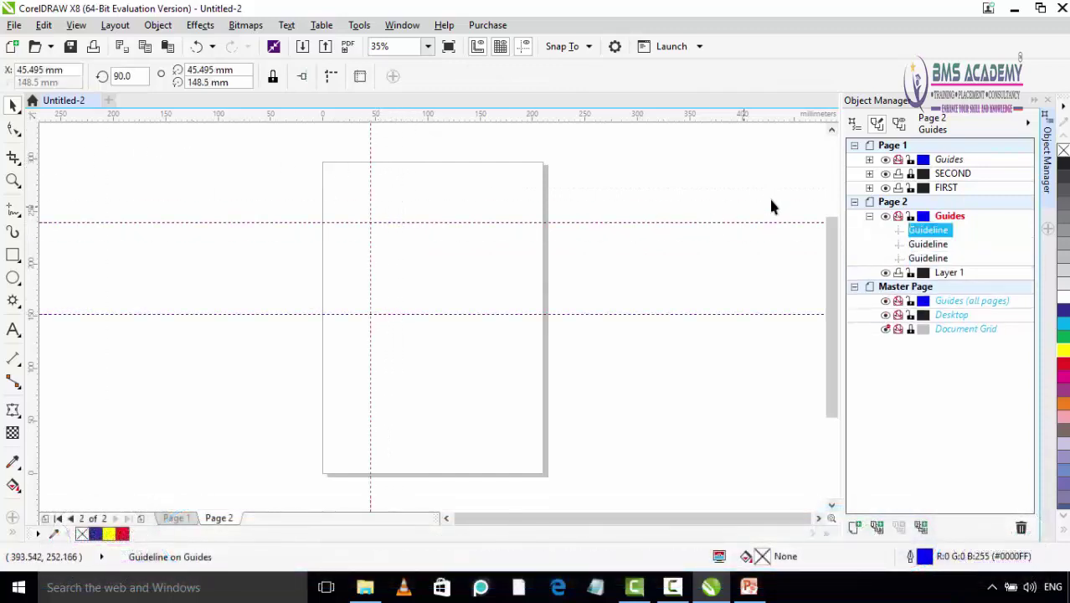
click(947, 275)
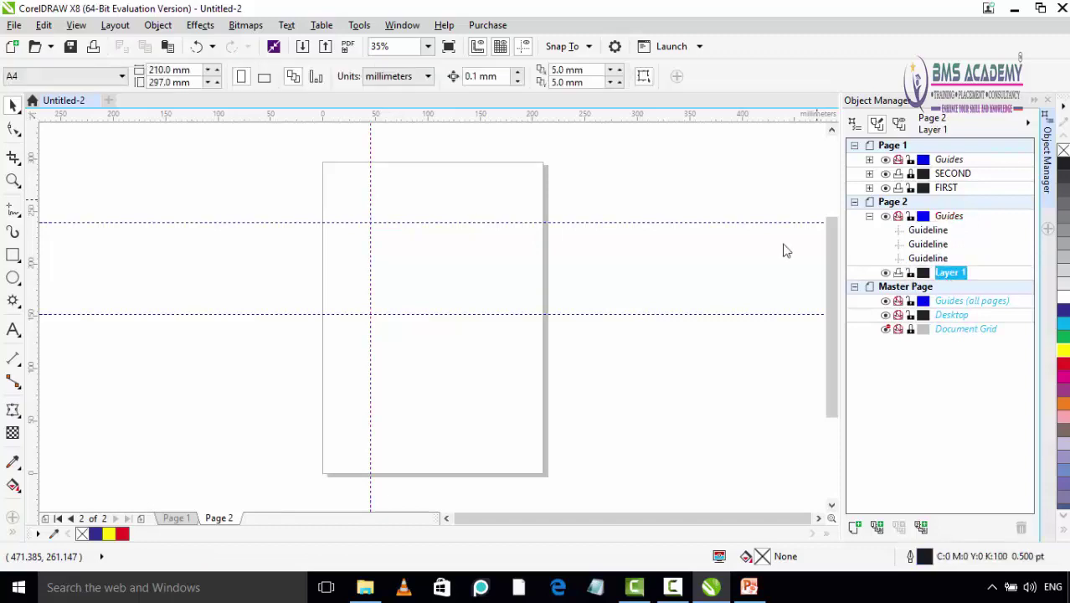
click(13, 278)
Draw a circle near Page 2's centre on Layer 1 and fill it dark blue
drag(395, 239, 508, 351)
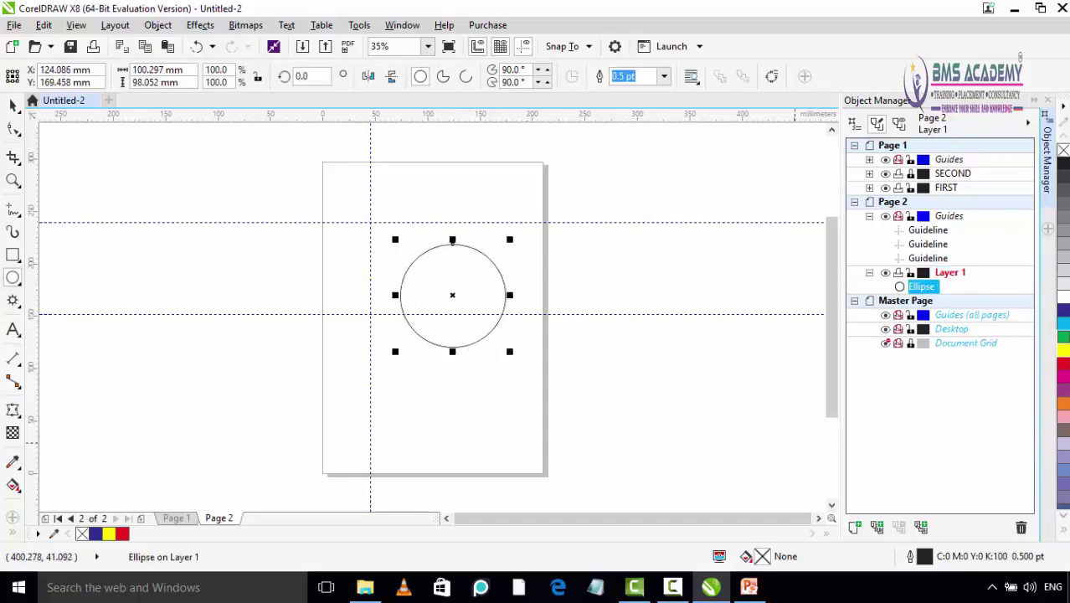
click(1062, 311)
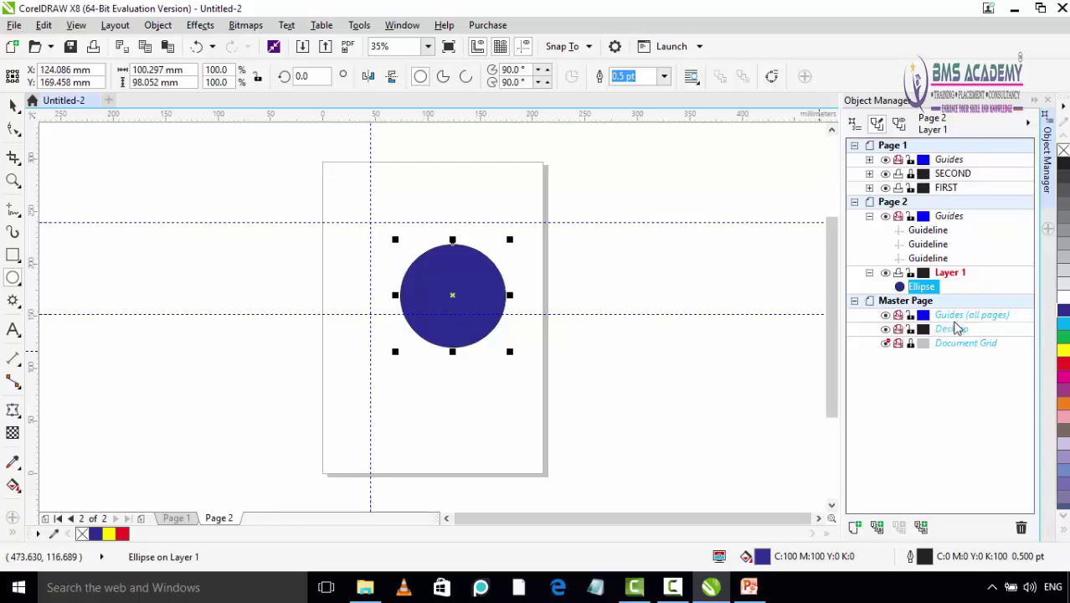
click(959, 319)
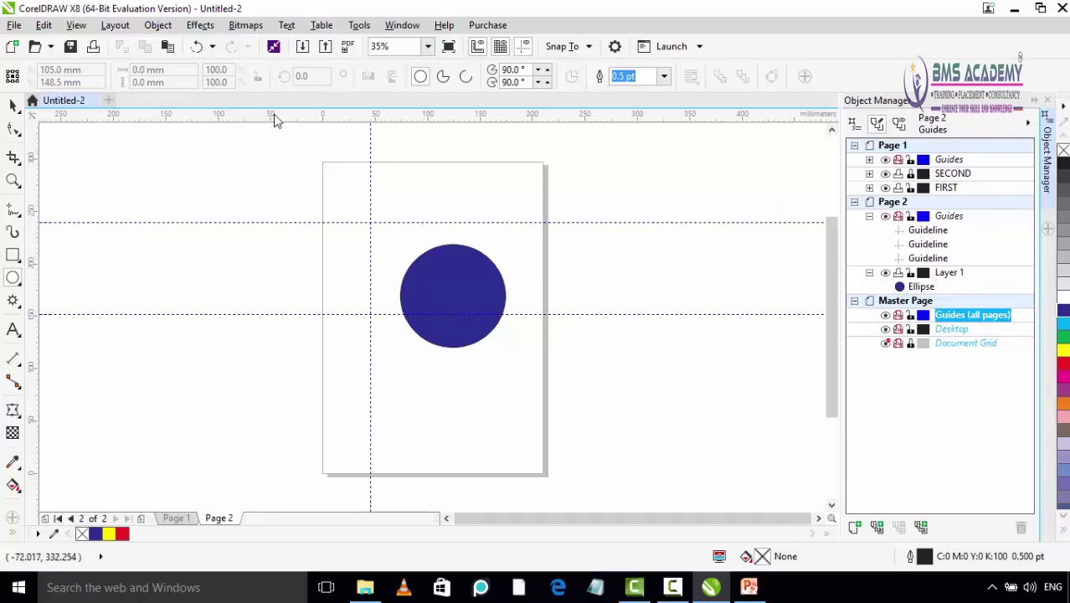
Add two horizontal Guides (all pages) guidelines, then add Page 3
drag(274, 116, 310, 401)
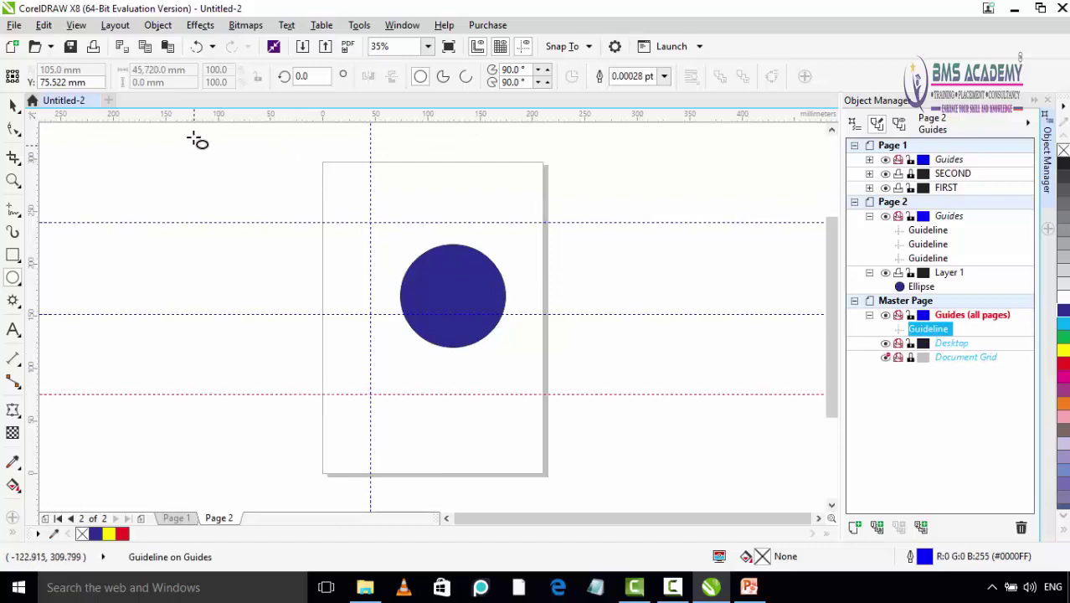
mouse_move(283, 118)
mouse_down()
mouse_move(307, 435)
mouse_move(325, 446)
mouse_up()
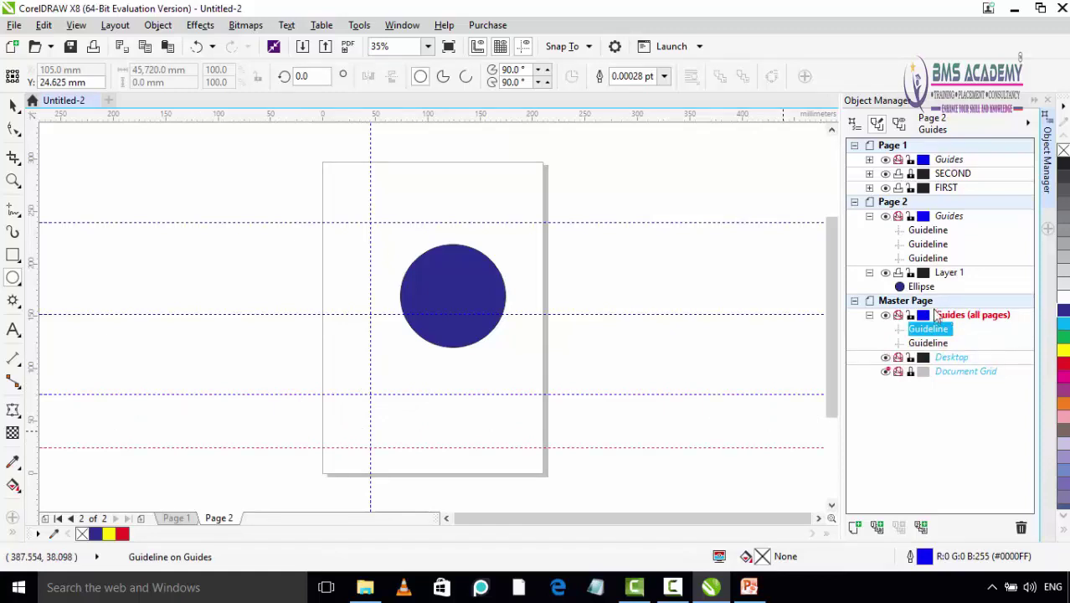
click(143, 518)
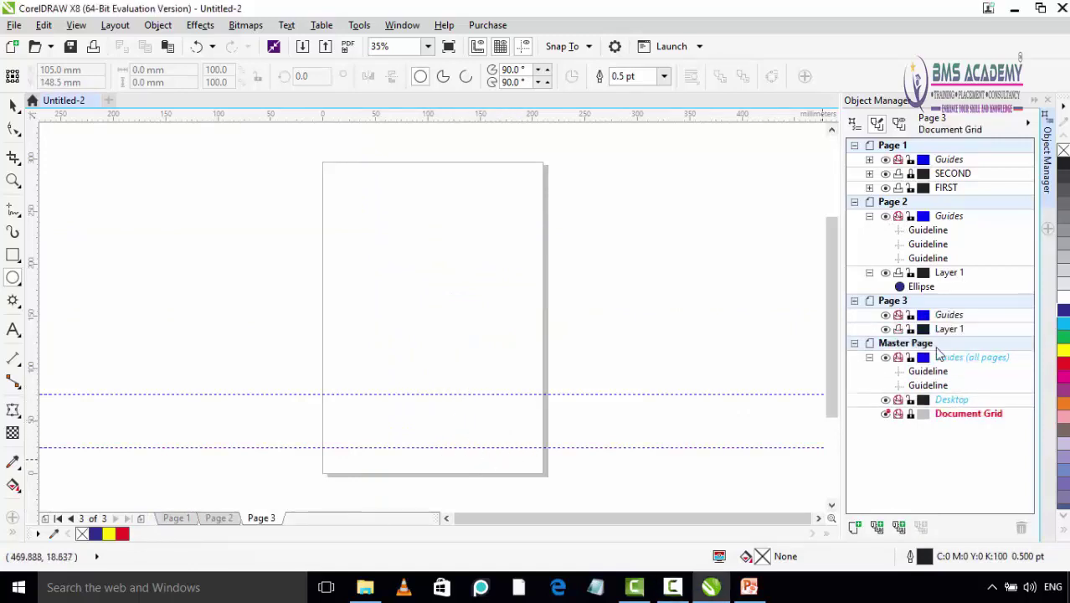
Show the document grid, move to Page 3, then hide the grid again
click(886, 414)
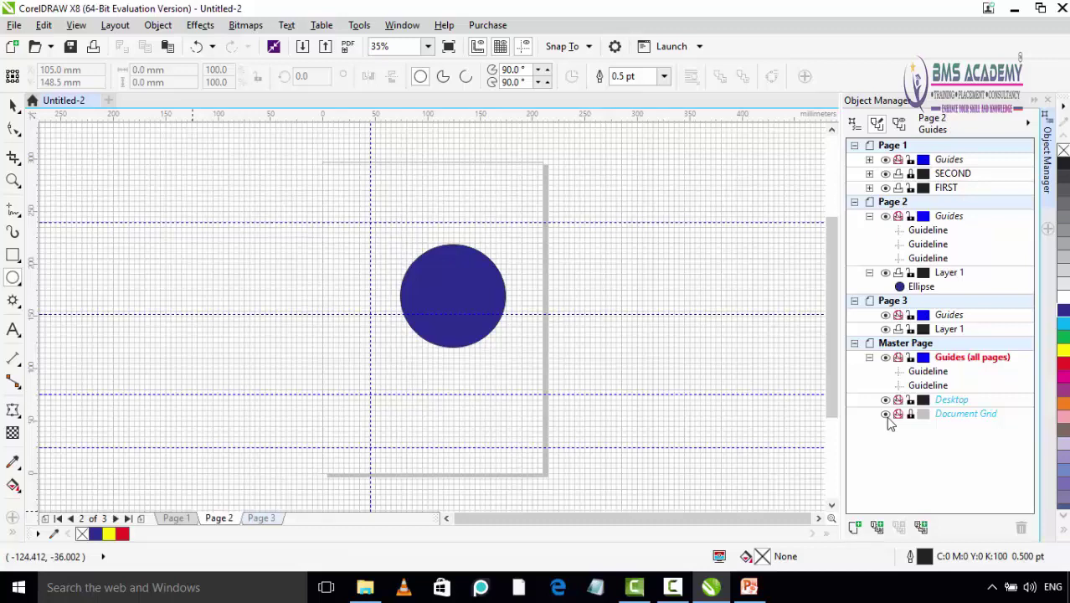
key(Page_Down)
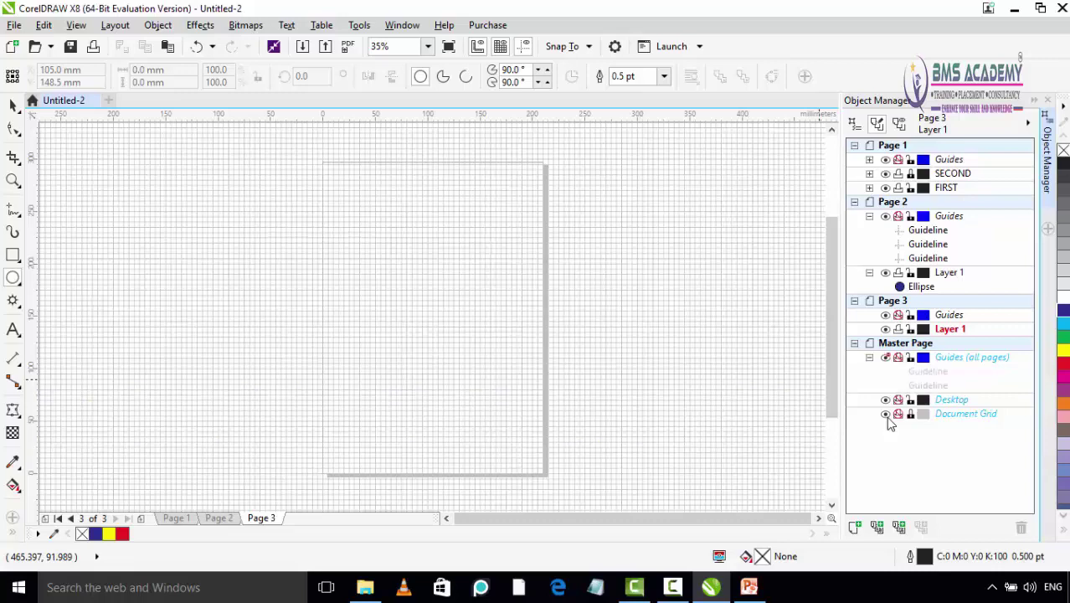
click(886, 414)
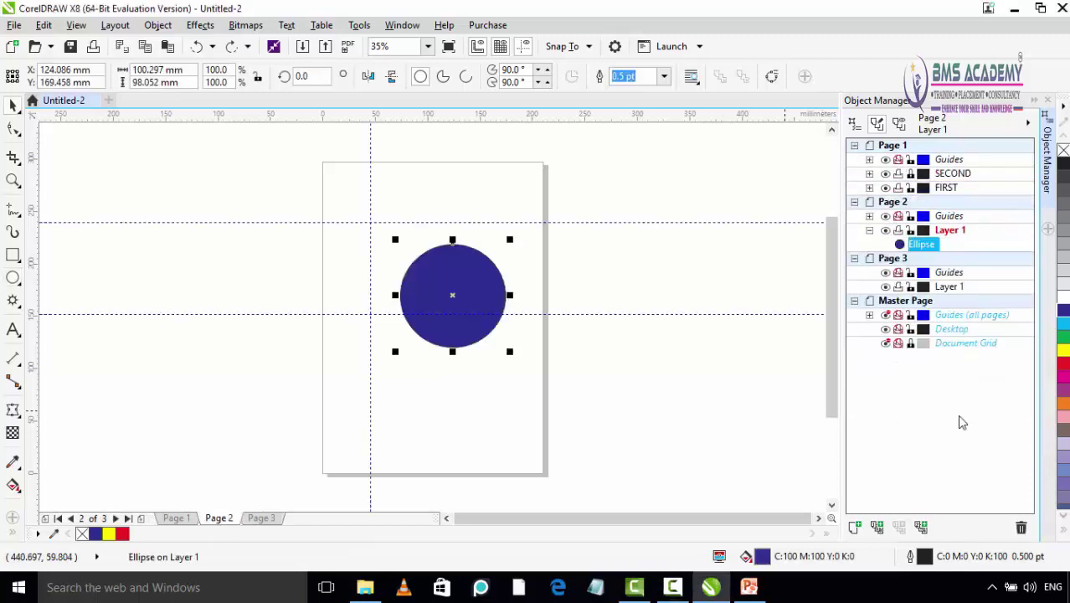
Delete the dark blue ellipse, then delete Page 2's Layer 1
right_click(928, 249)
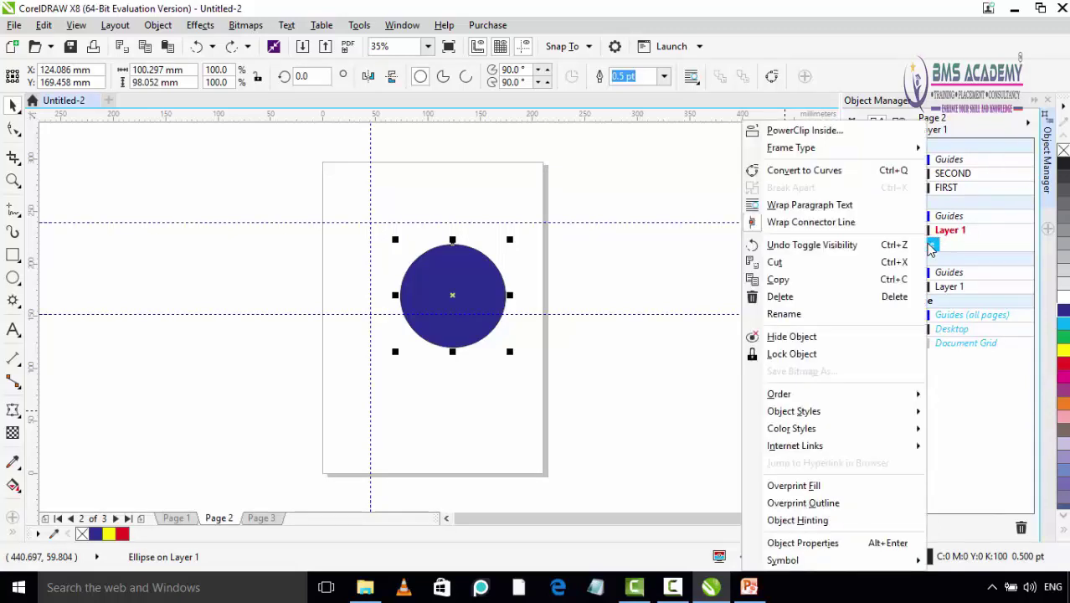
click(824, 296)
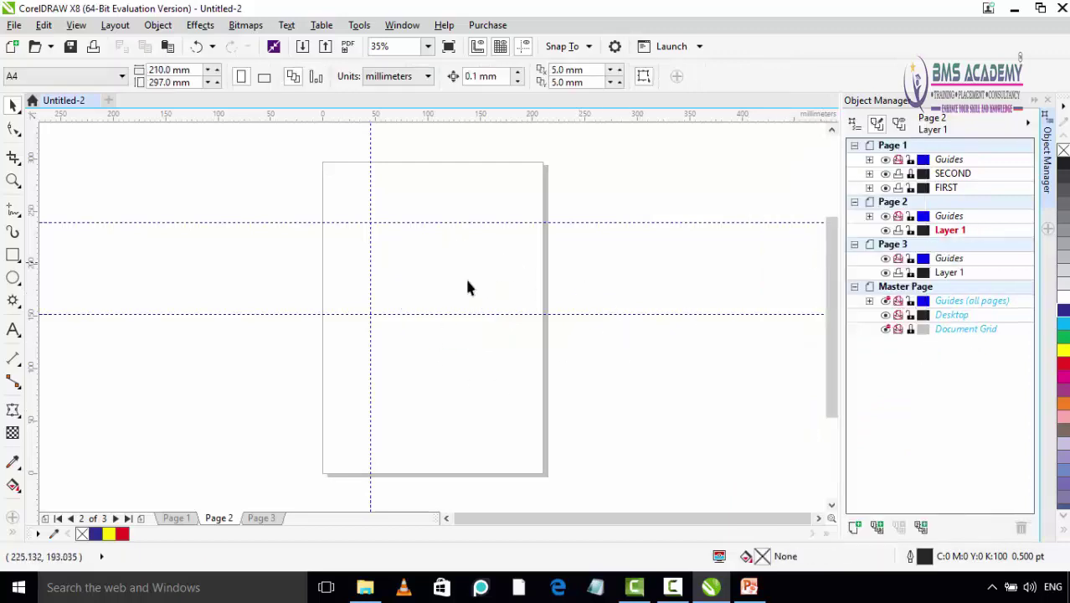
click(949, 232)
right_click(945, 237)
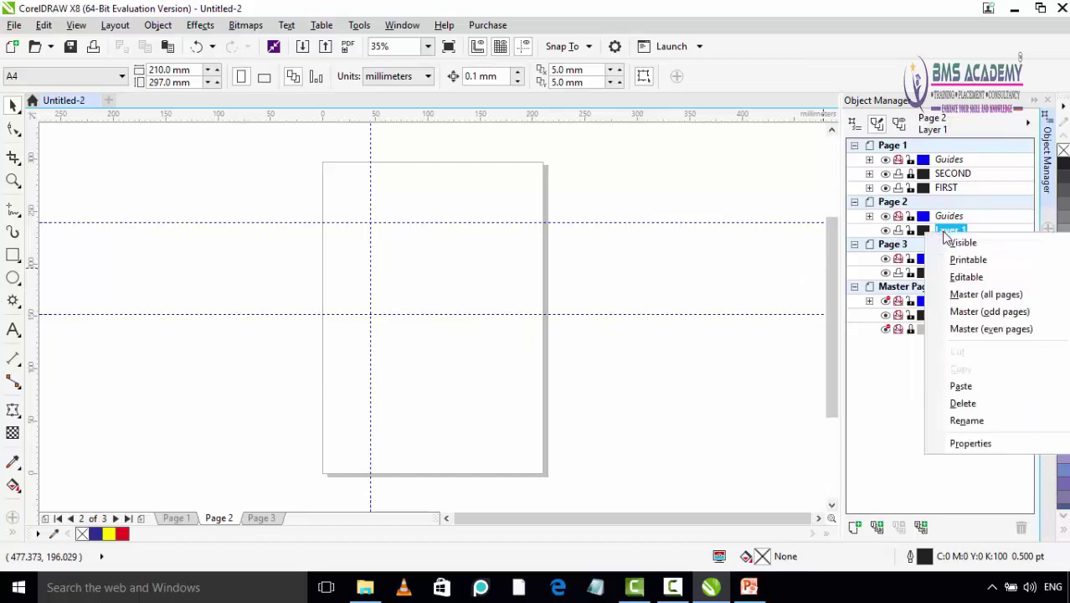
click(976, 406)
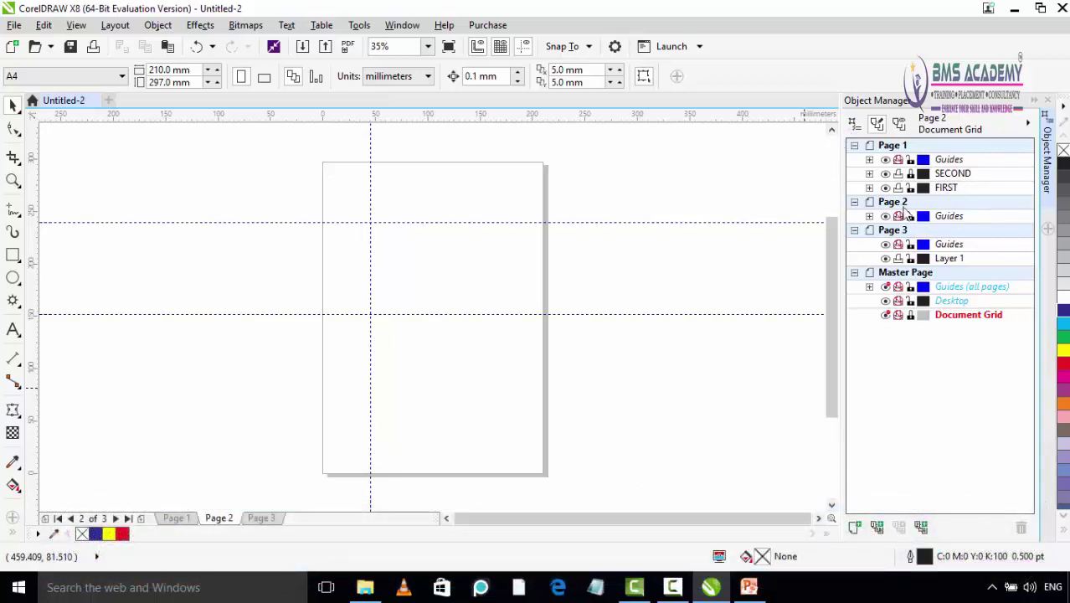
Collapse Page 1, Page 2, Page 3 and Master Page in Object Manager
click(854, 145)
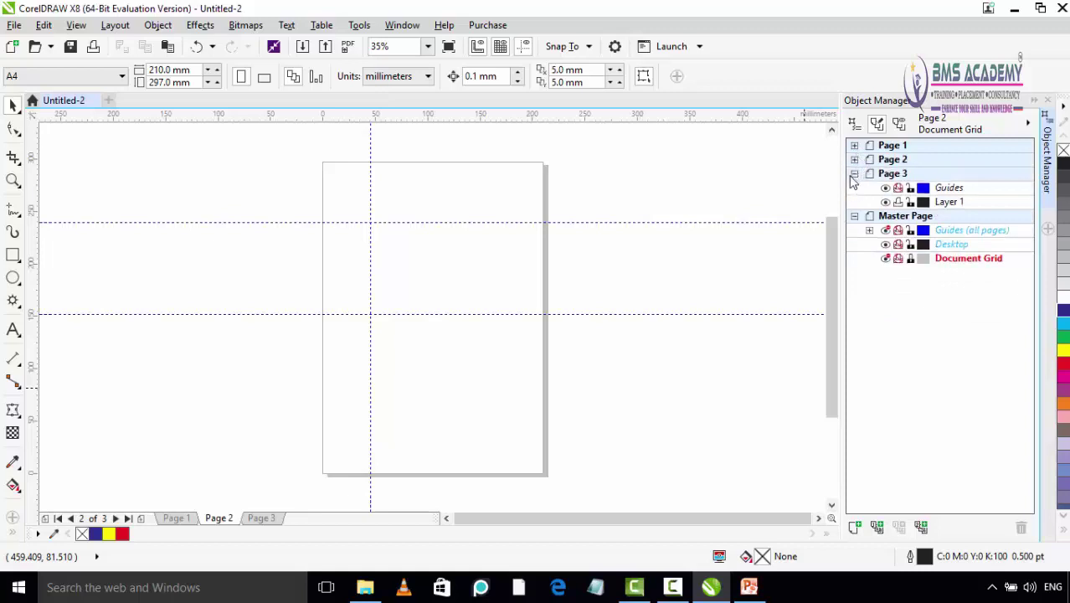
click(854, 174)
click(854, 188)
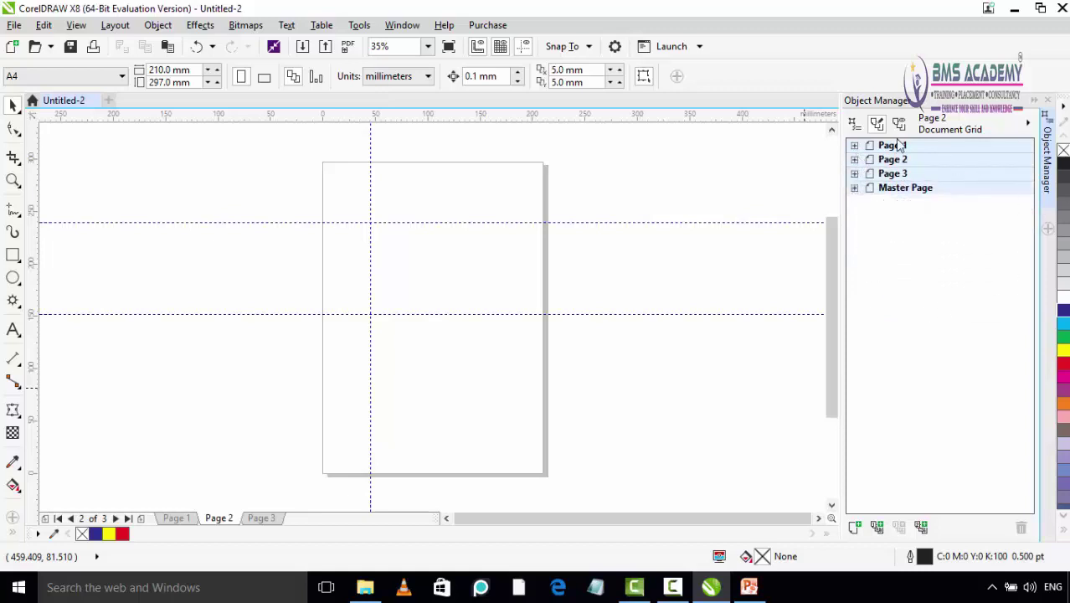